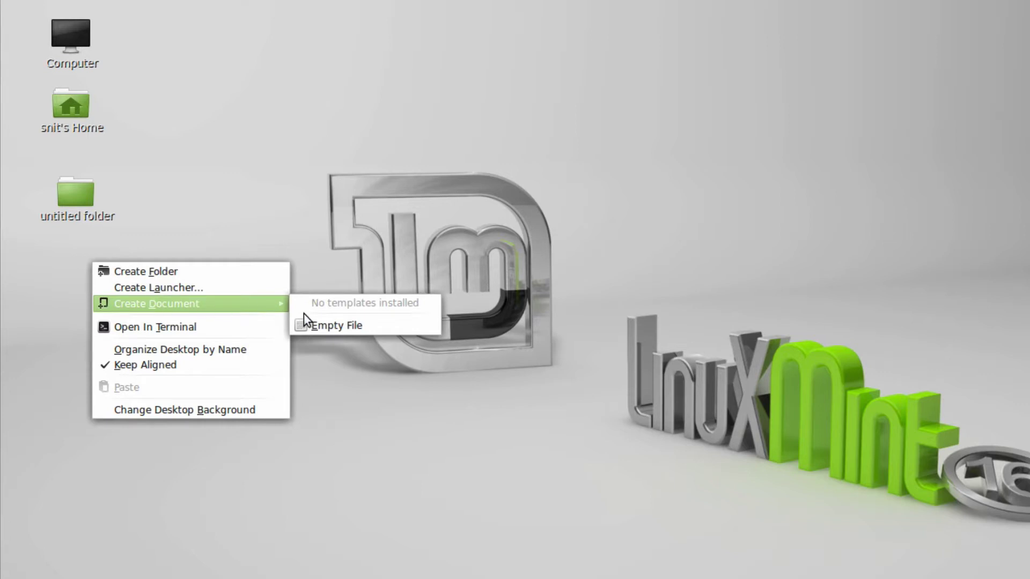
# - Create an empty file and a new folder on the desktop, keeping their default names
pyautogui.click(321, 322)
pyautogui.click(97, 324)
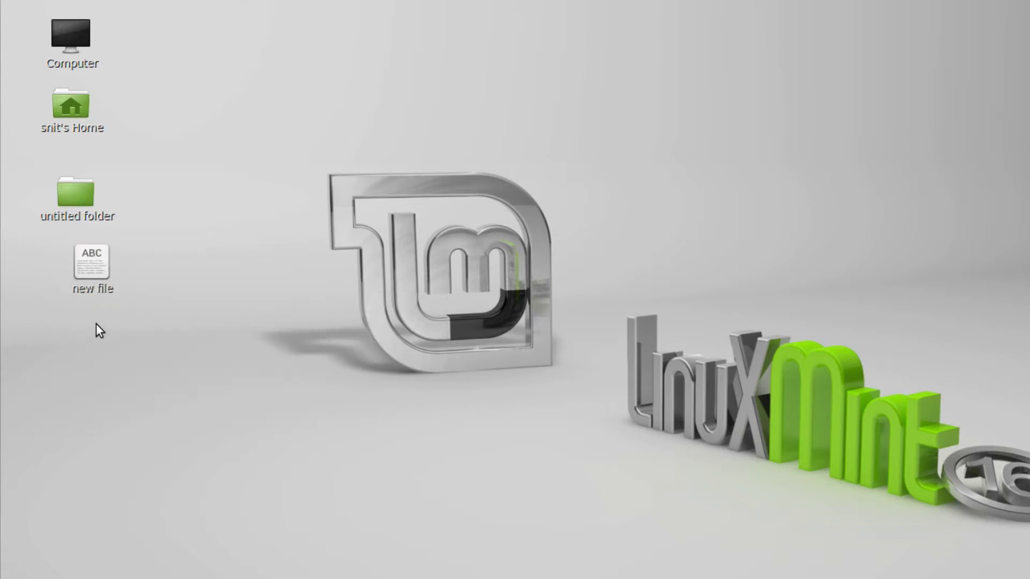
pyautogui.rightClick(95, 324)
pyautogui.click(126, 331)
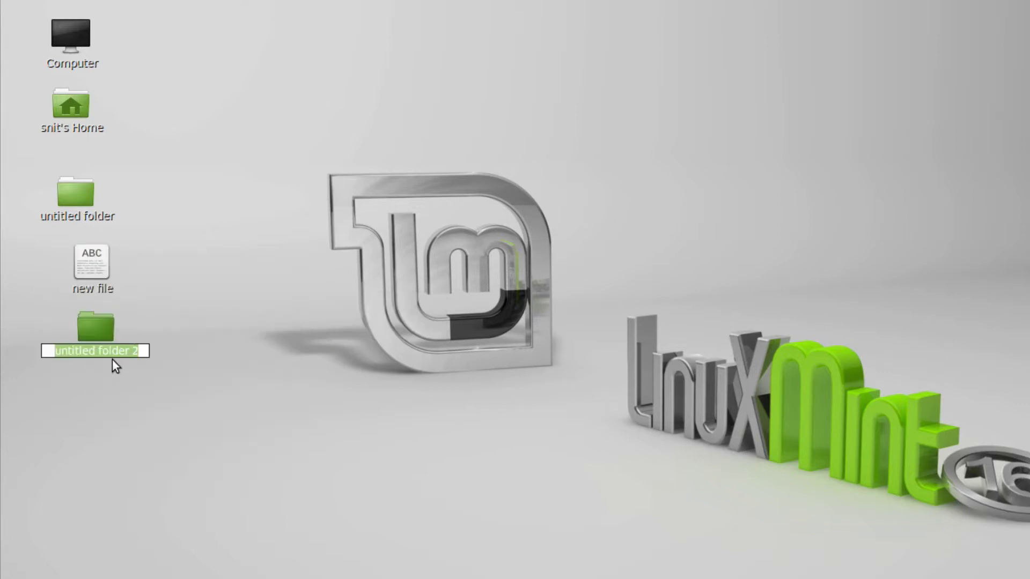
pyautogui.click(110, 368)
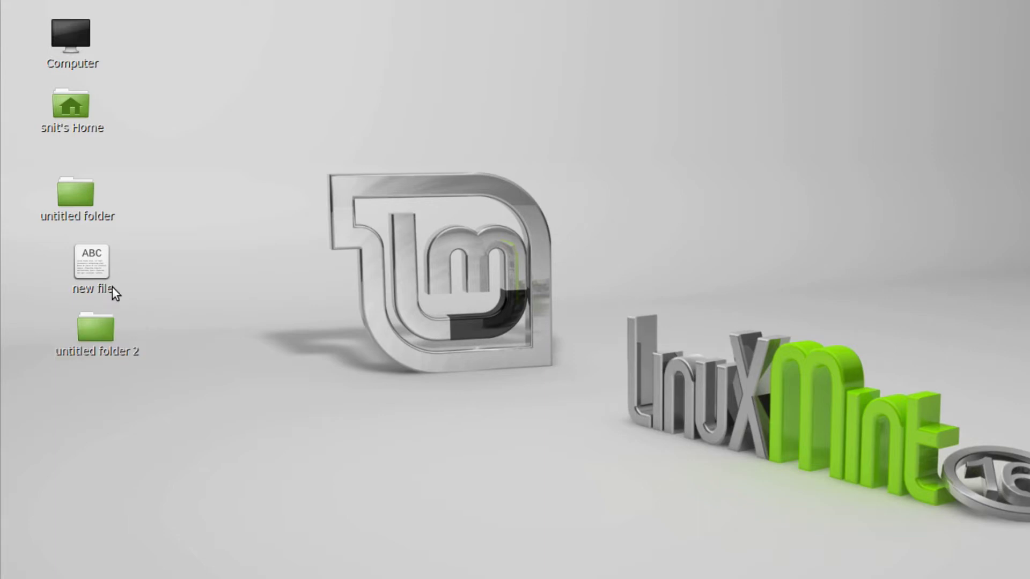
# - Open the desktop's untitled folder and create two subfolders and an empty file inside it
pyautogui.doubleClick(78, 200)
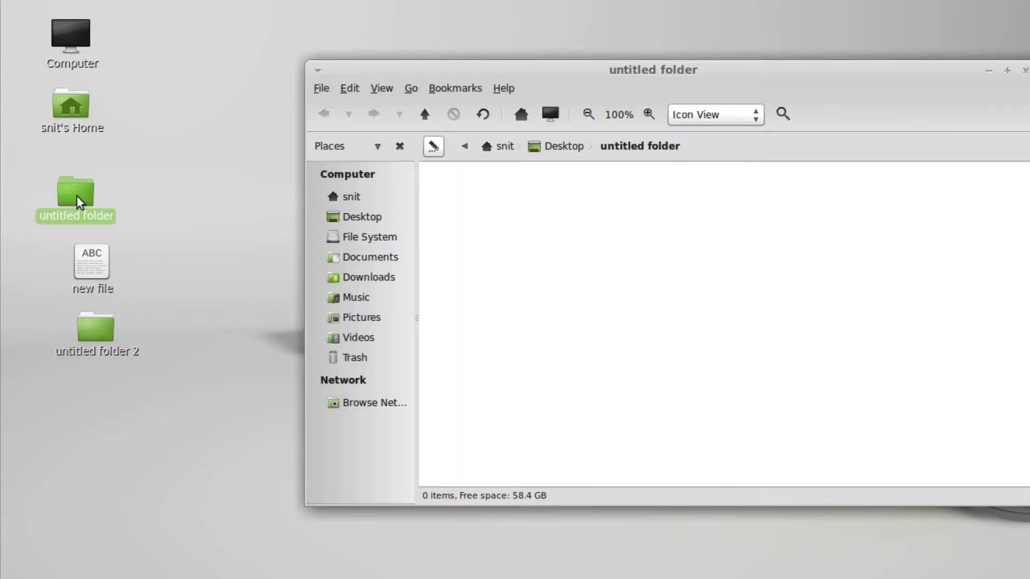
pyautogui.rightClick(474, 197)
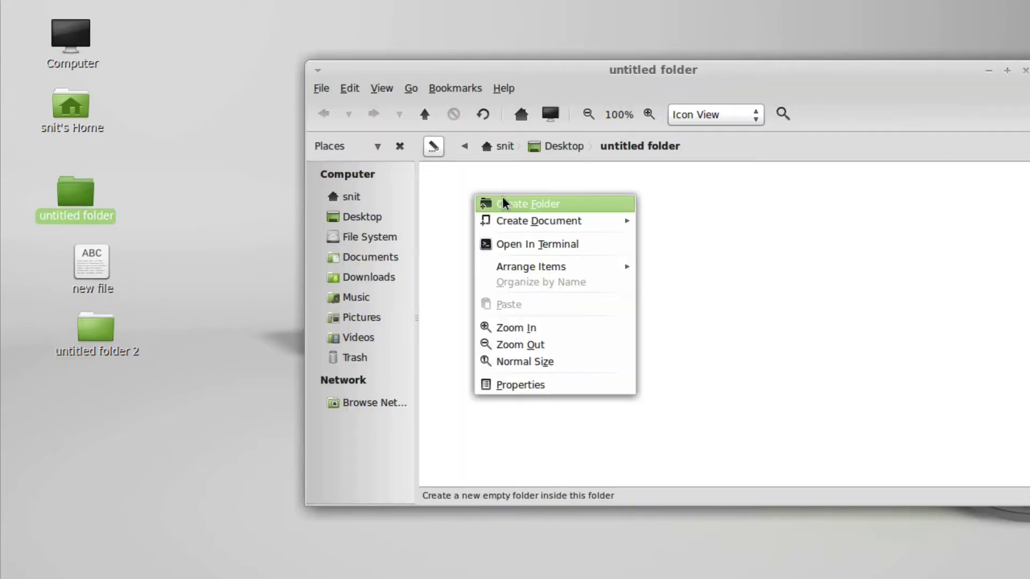
pyautogui.click(504, 203)
pyautogui.rightClick(591, 200)
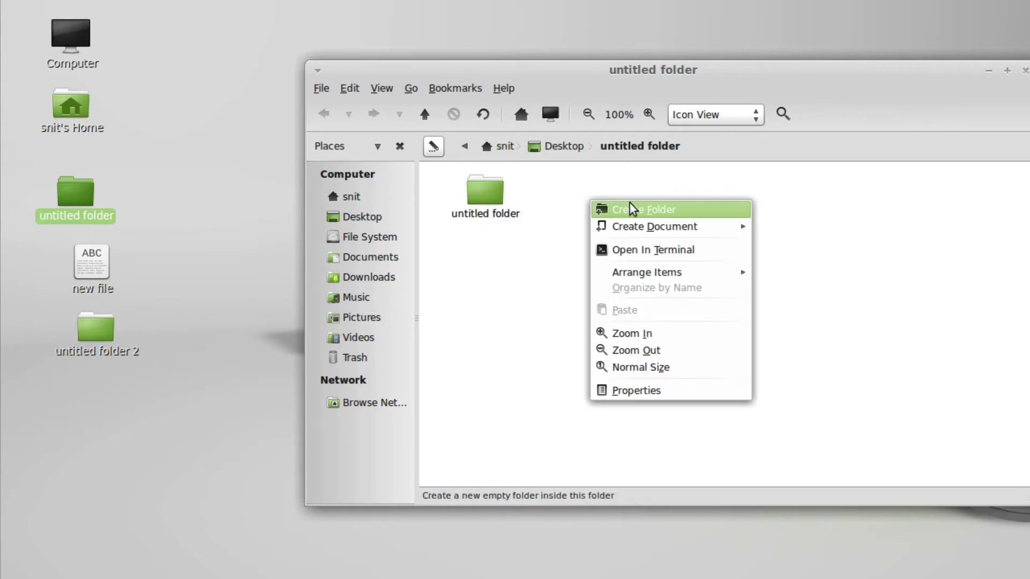
pyautogui.click(709, 212)
pyautogui.rightClick(579, 268)
pyautogui.moveTo(644, 297)
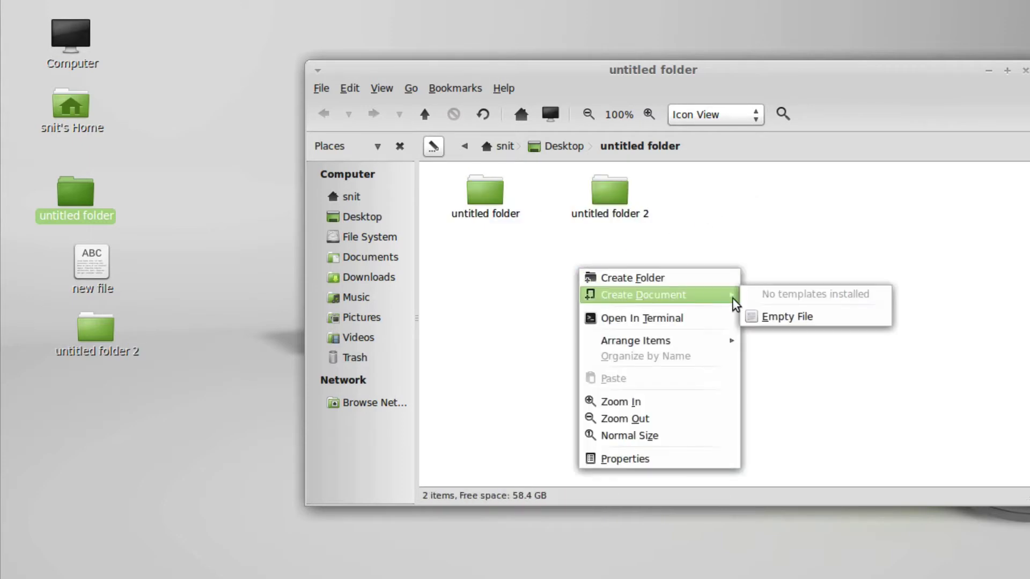
pyautogui.click(778, 317)
pyautogui.rightClick(717, 288)
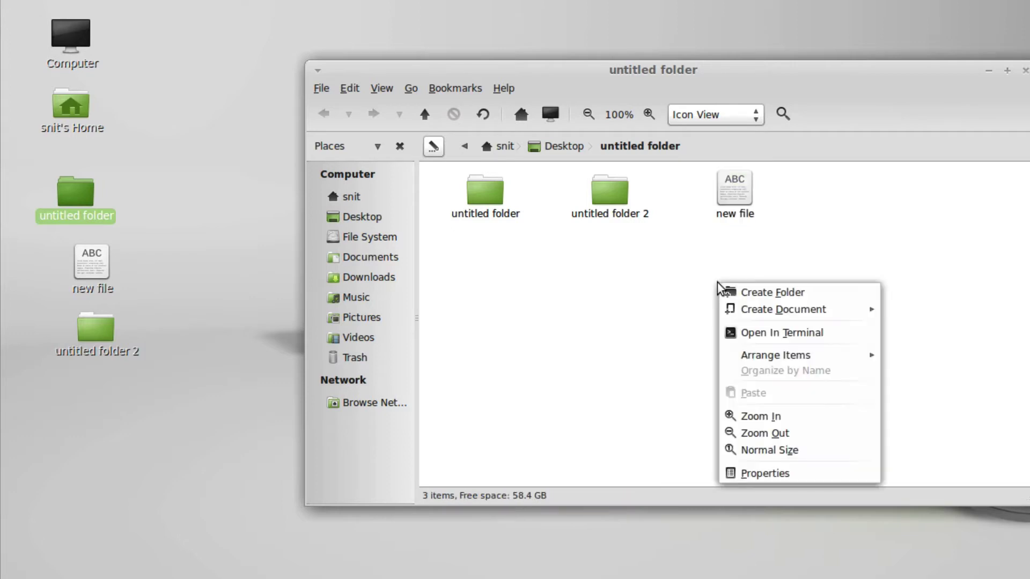
pyautogui.click(397, 281)
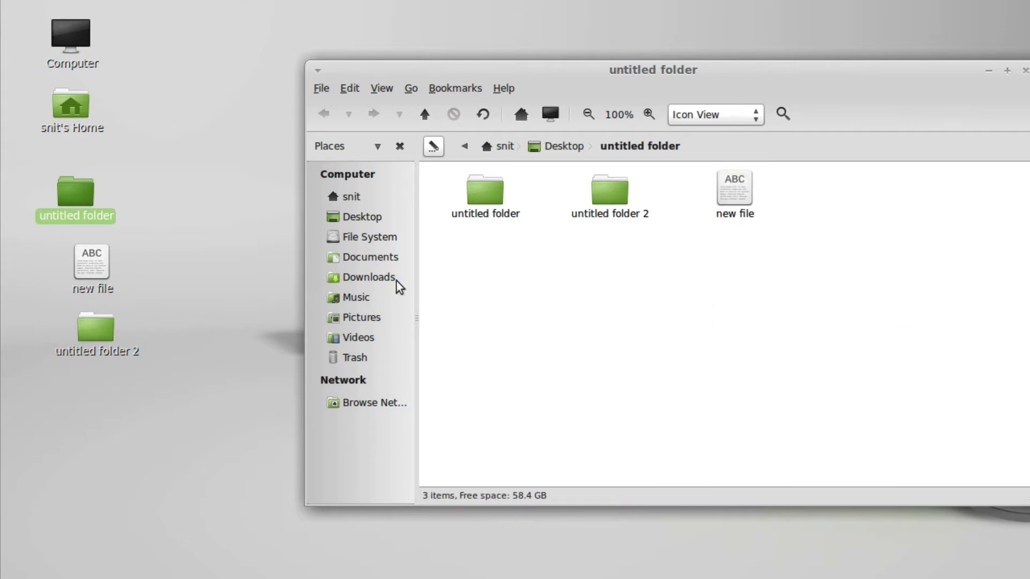
pyautogui.rightClick(246, 281)
pyautogui.click(641, 288)
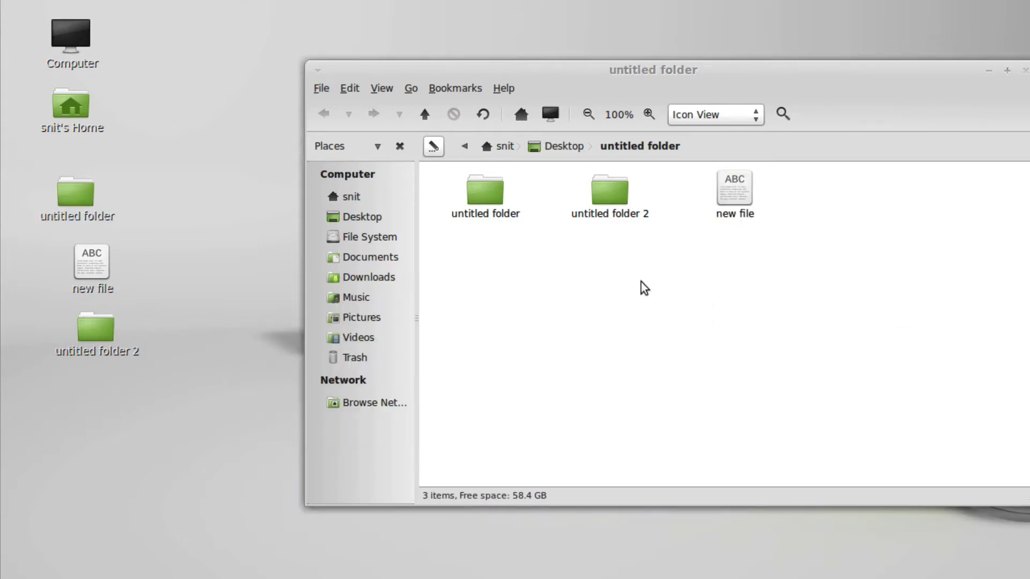
# - Create a second empty file inside the untitled folder with its default name
pyautogui.rightClick(642, 286)
pyautogui.moveTo(735, 310)
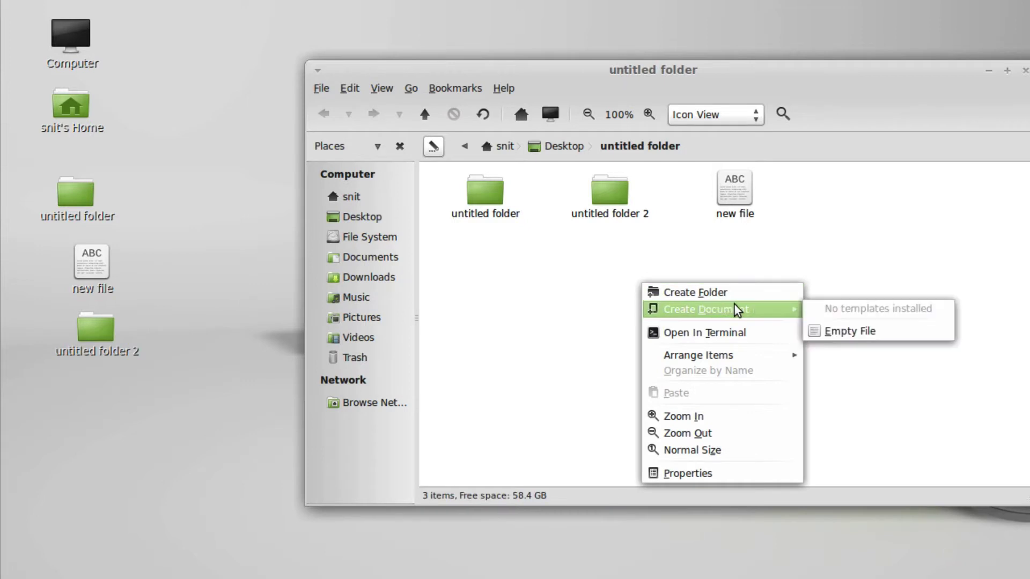
pyautogui.click(838, 334)
pyautogui.click(781, 272)
# - Duplicate "new file" within the untitled folder by copying and pasting it
pyautogui.rightClick(745, 193)
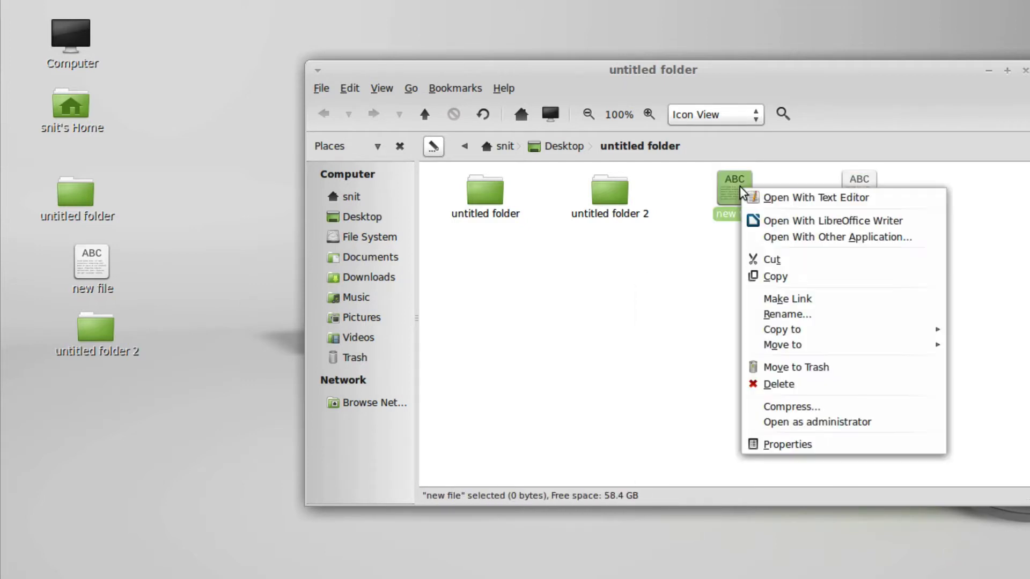
pyautogui.click(758, 276)
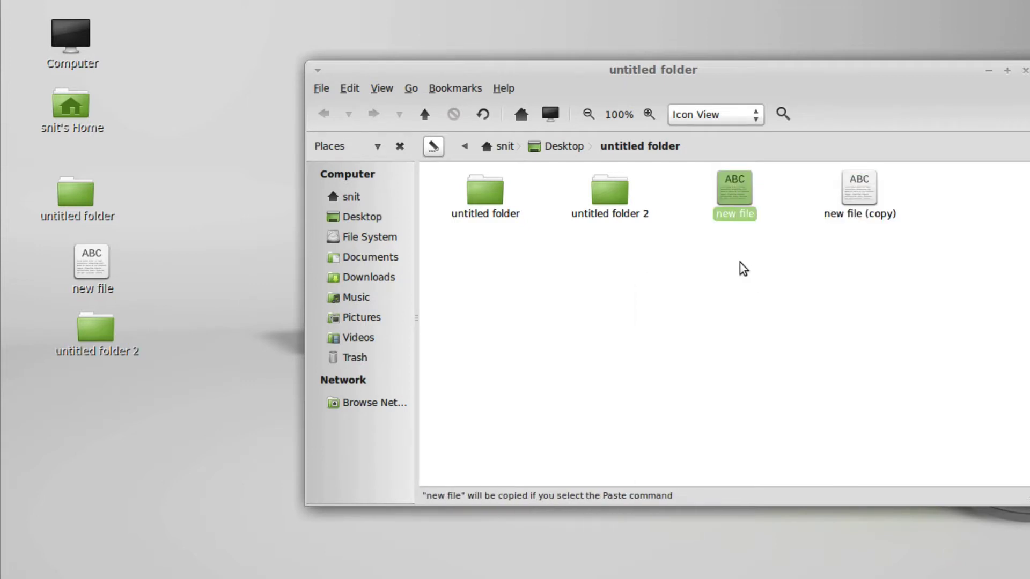
pyautogui.rightClick(689, 248)
pyautogui.click(731, 353)
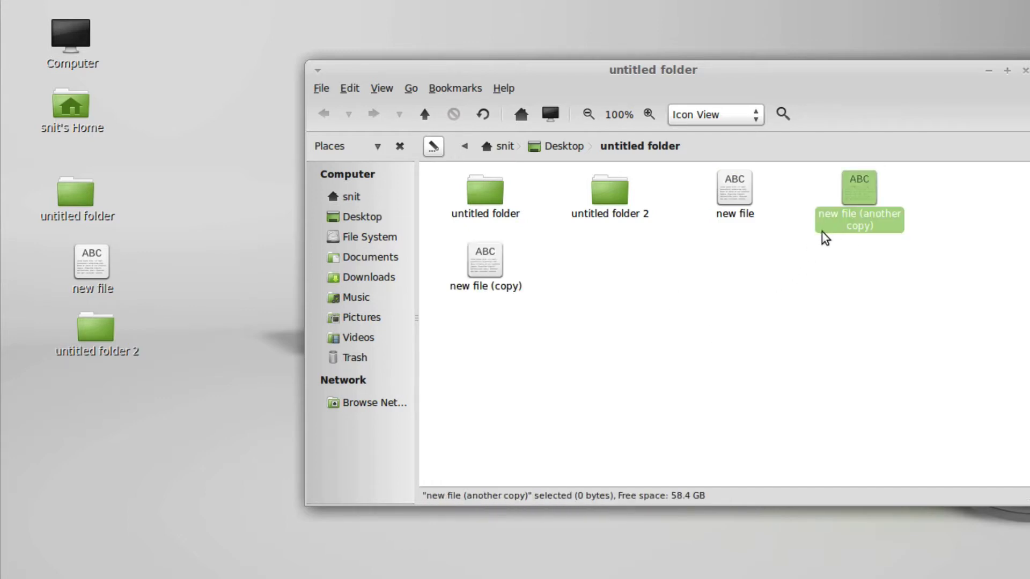
# - Copy the desktop's "new file" into the untitled folder and enter fred as the new destination name in the file conflict
pyautogui.rightClick(96, 260)
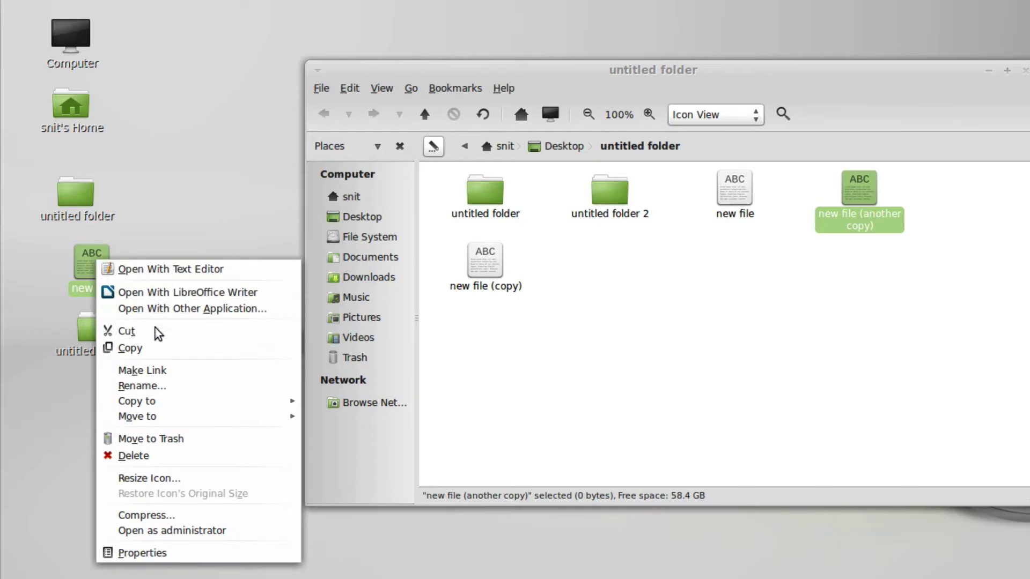
pyautogui.click(156, 342)
pyautogui.rightClick(594, 328)
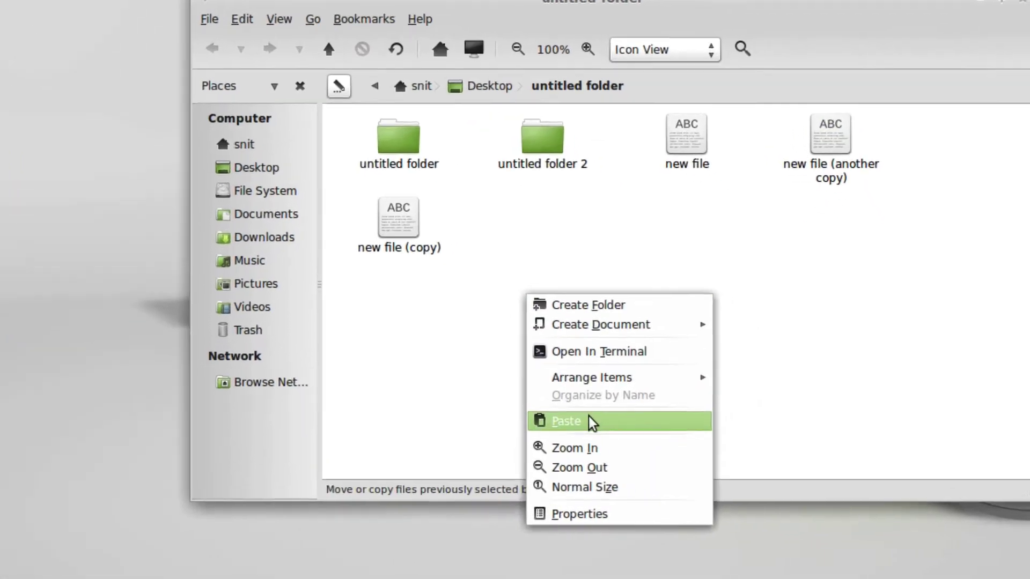
pyautogui.click(589, 418)
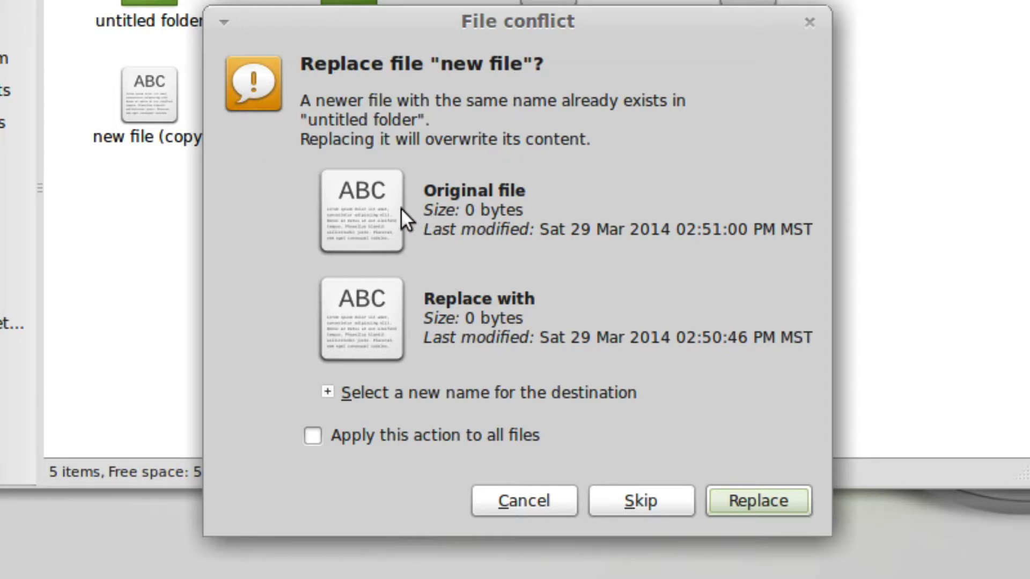
pyautogui.click(328, 391)
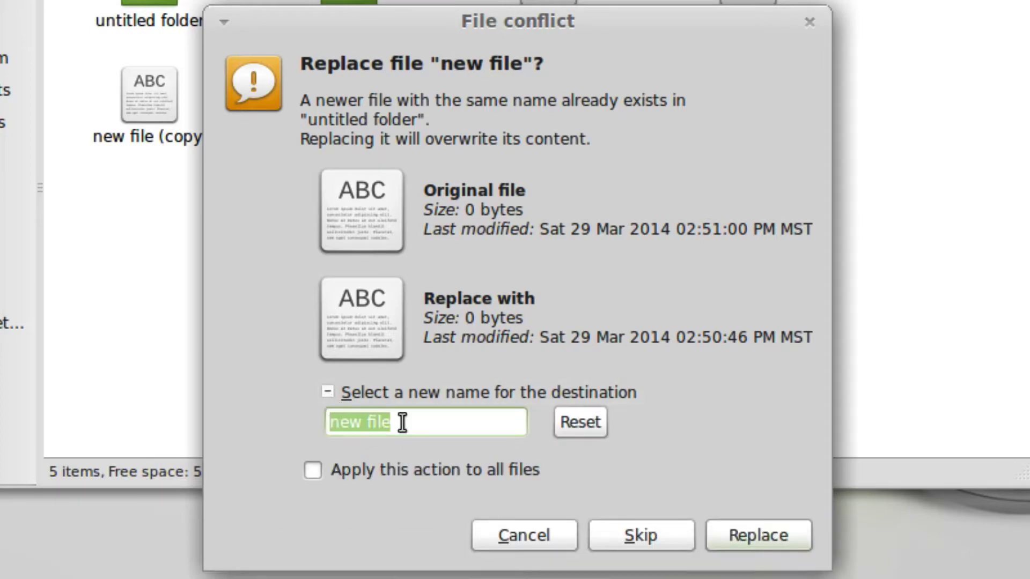
pyautogui.write('fred')
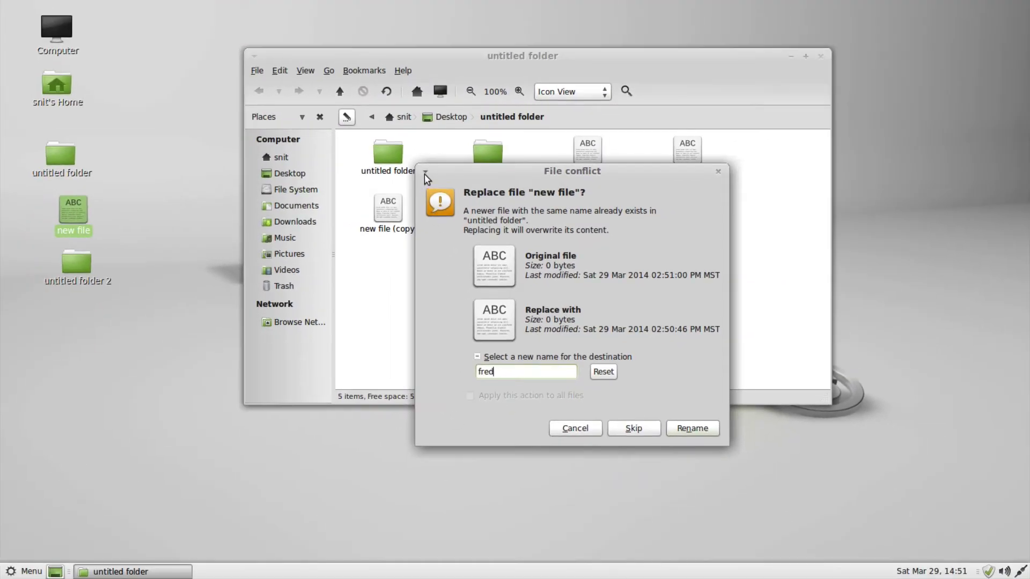
# - Minimize the file conflict dialog, bring it back by minimizing and restoring the folder window, and confirm the rename
pyautogui.click(426, 174)
pyautogui.click(430, 186)
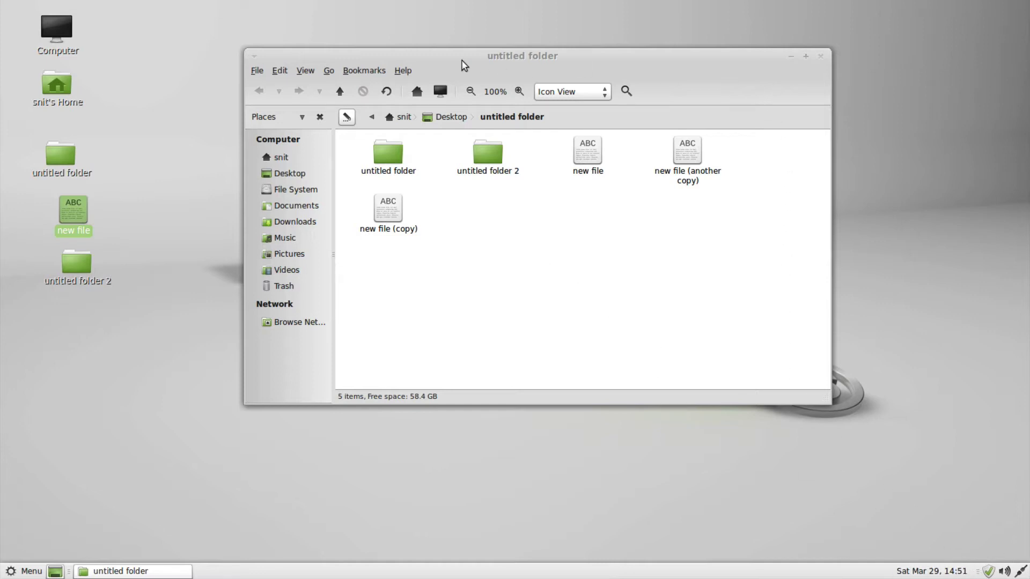
pyautogui.moveTo(435, 63); pyautogui.dragTo(392, 77)
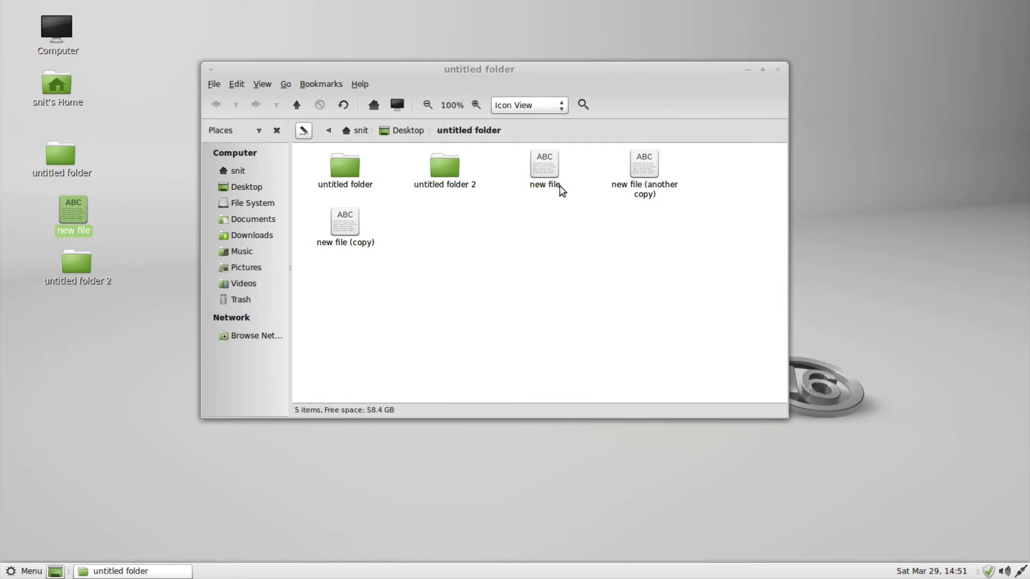
pyautogui.click(749, 71)
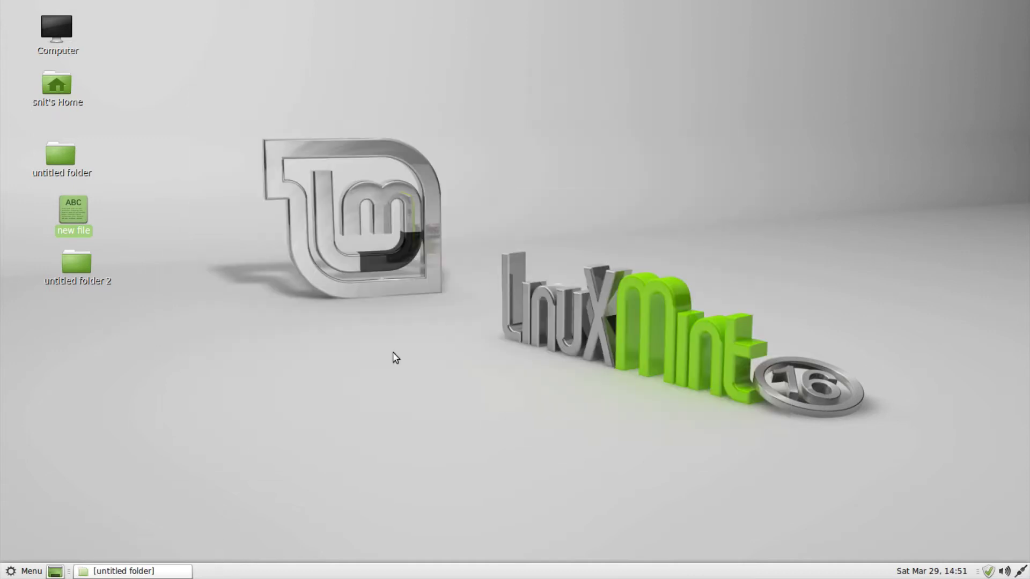
pyautogui.click(181, 570)
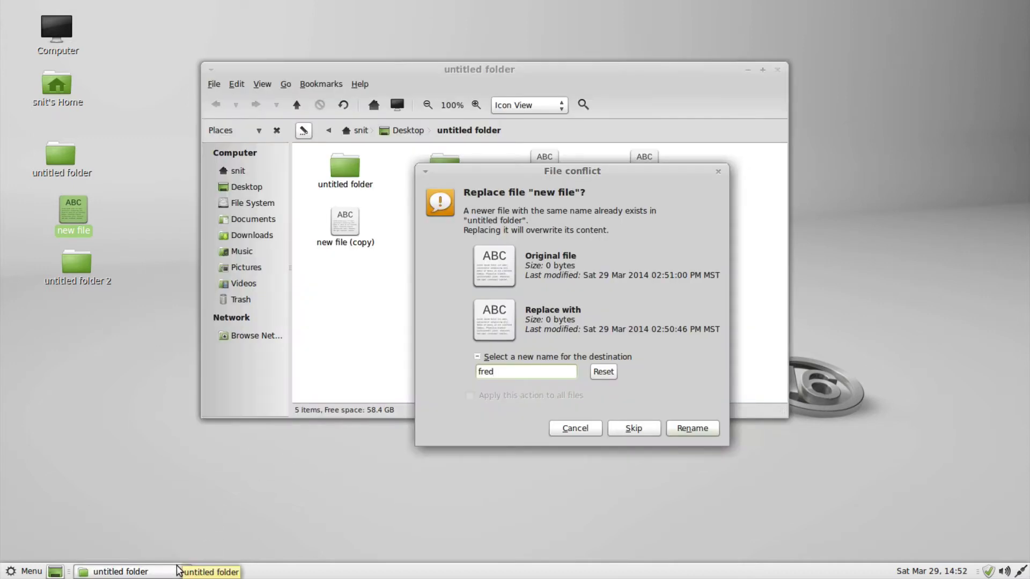
pyautogui.click(692, 432)
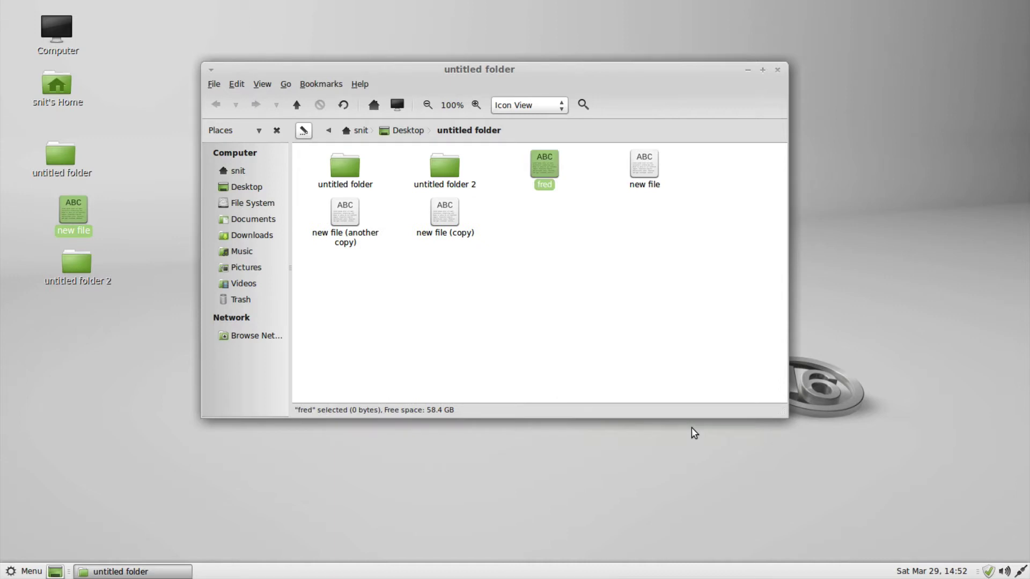
# - Start permanently deleting "new file" from the desktop and minimize the confirmation dialog
pyautogui.rightClick(67, 205)
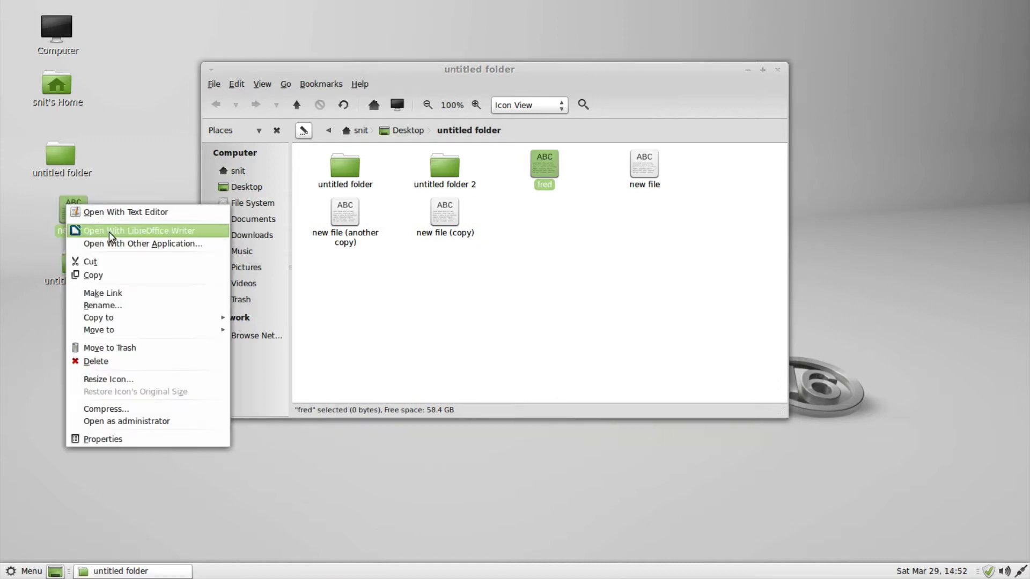
pyautogui.click(120, 362)
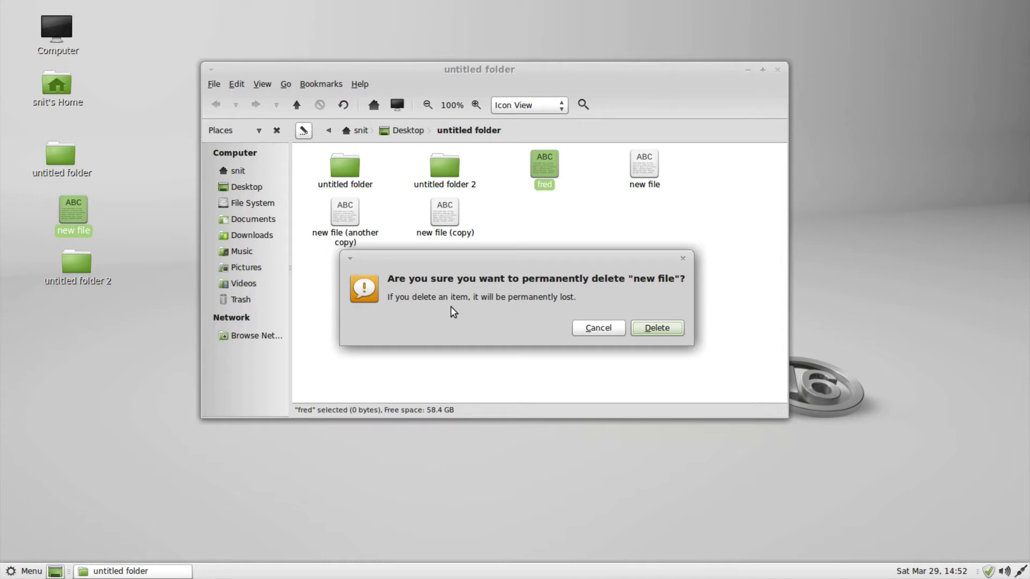
pyautogui.click(349, 259)
pyautogui.click(356, 274)
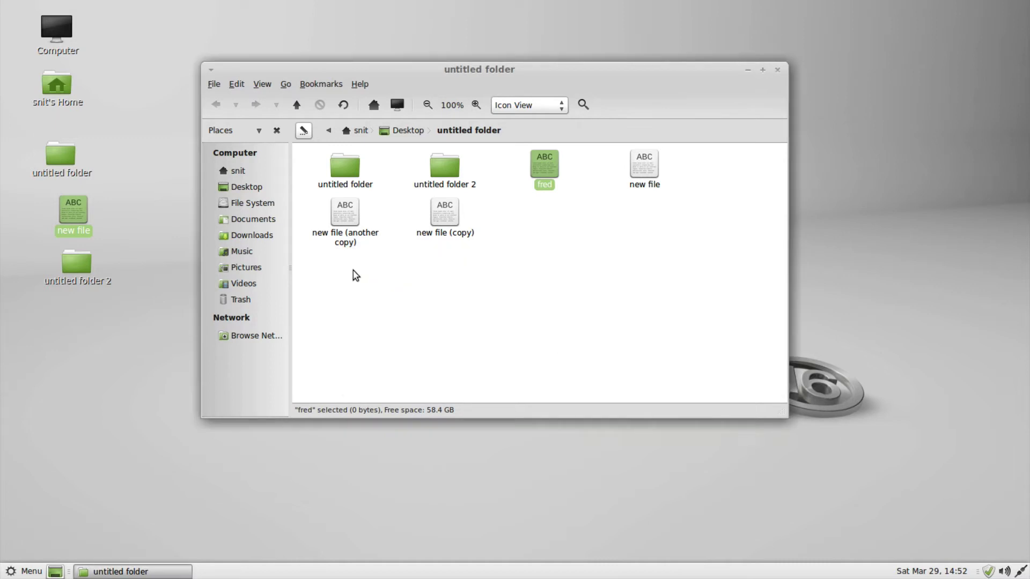
# - Try to bring back the minimized delete confirmation by minimizing, restoring and moving the folder window
pyautogui.click(749, 71)
pyautogui.click(189, 570)
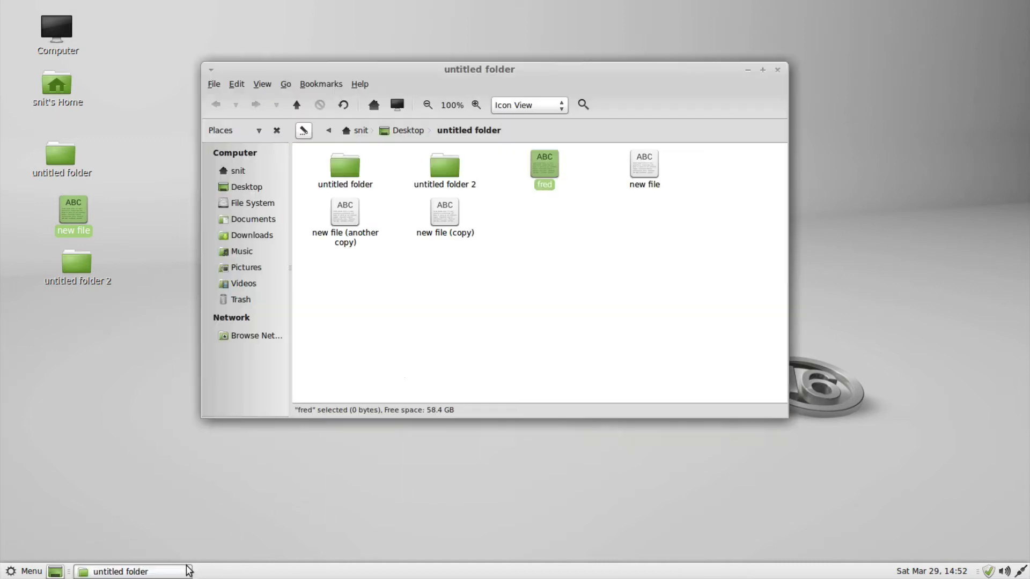
pyautogui.moveTo(347, 86); pyautogui.dragTo(454, 84)
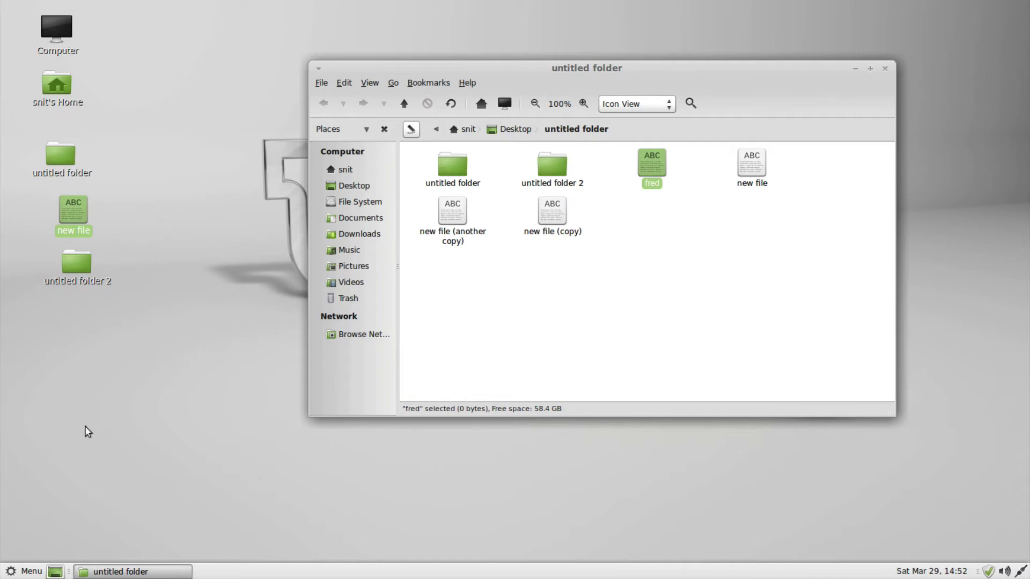
# - Run xkill in a terminal to kill the untitled folder window, and close the terminal
pyautogui.click(35, 571)
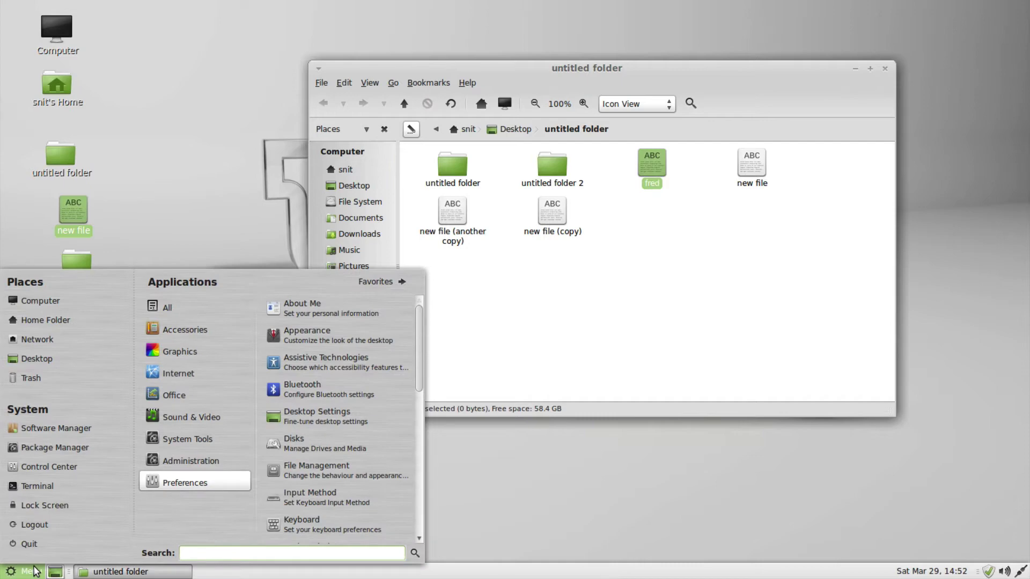
pyautogui.click(37, 486)
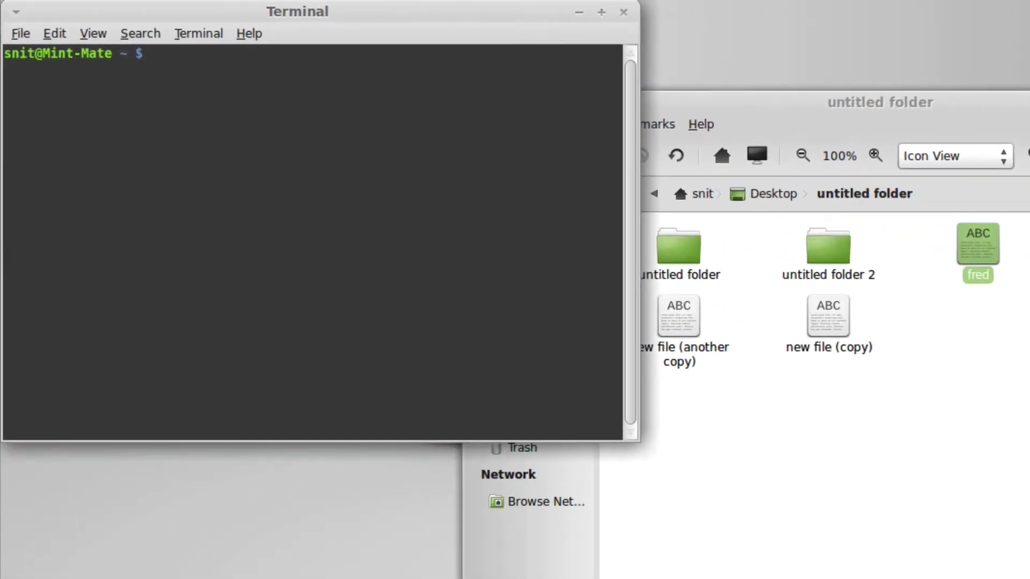
pyautogui.write('xkill')
pyautogui.press('Return')
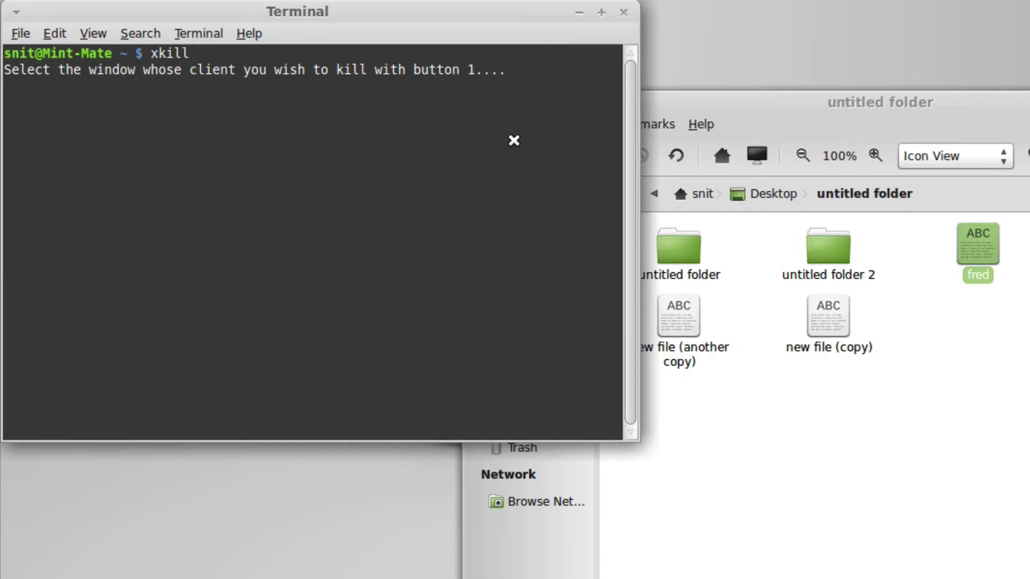
pyautogui.click(758, 414)
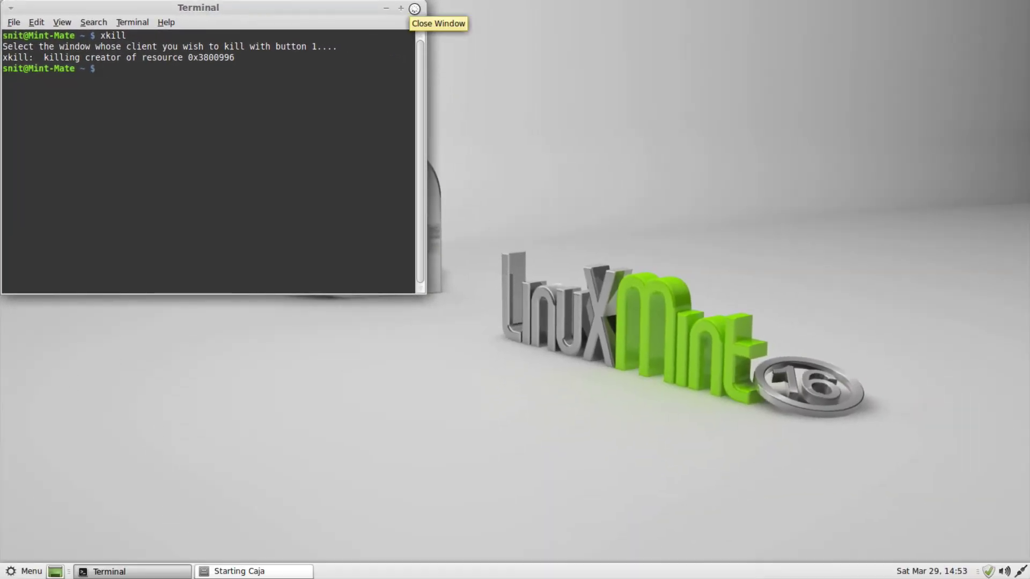
pyautogui.click(414, 9)
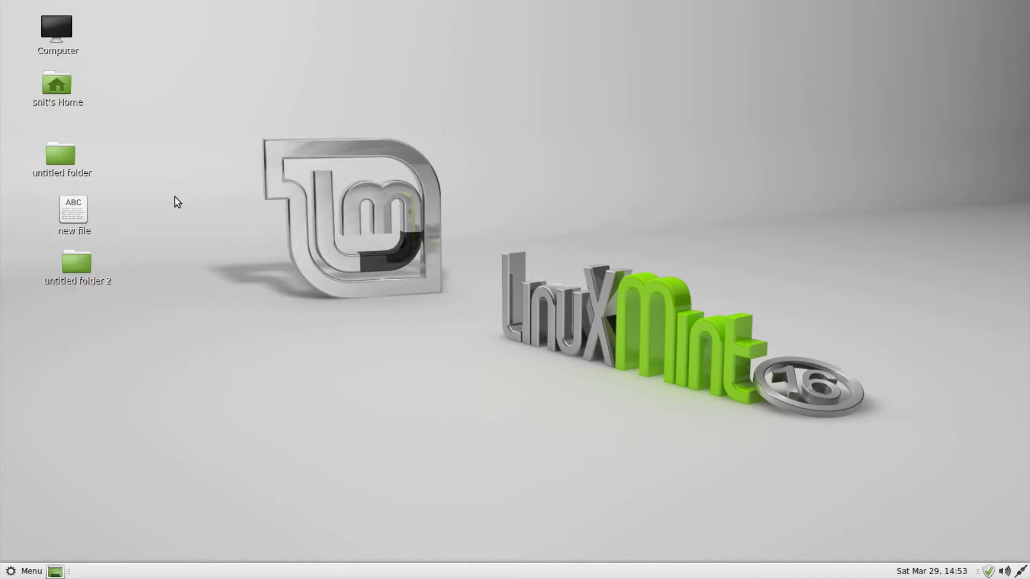
# - Open "untitled folder 2" and "untitled folder" in separate windows, and permanently delete "untitled folder" from the desktop
pyautogui.doubleClick(75, 265)
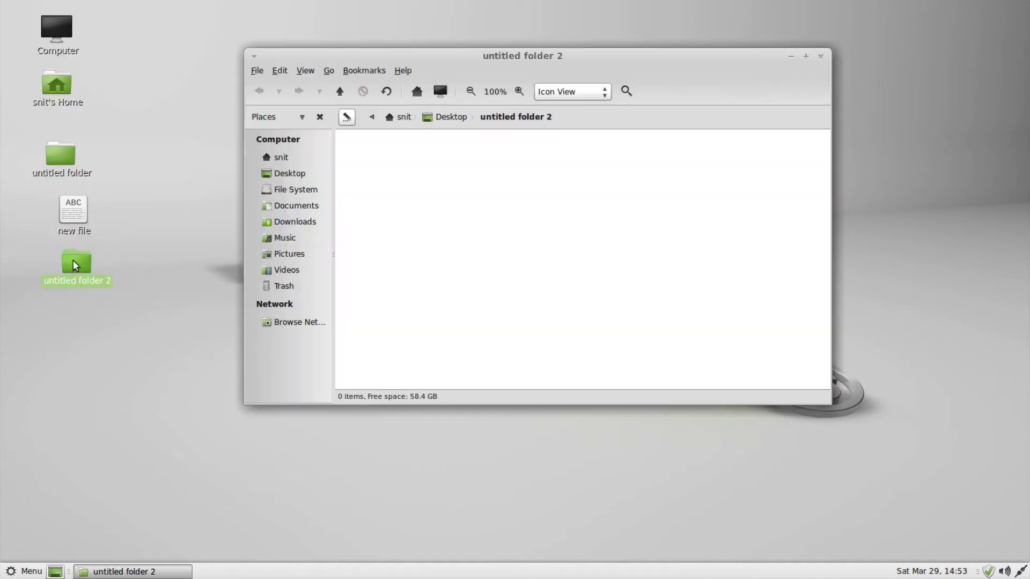
pyautogui.doubleClick(60, 156)
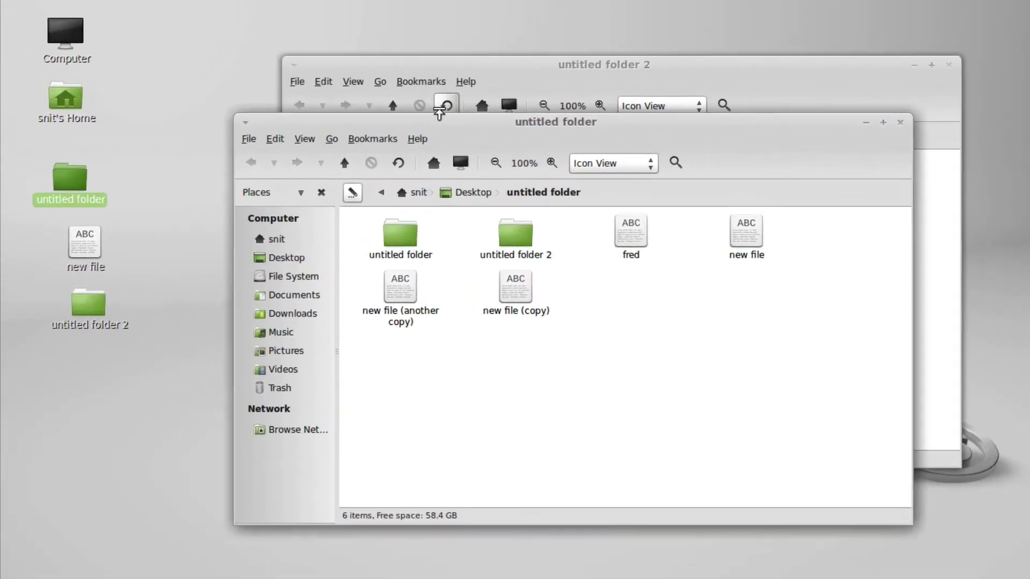
pyautogui.rightClick(75, 199)
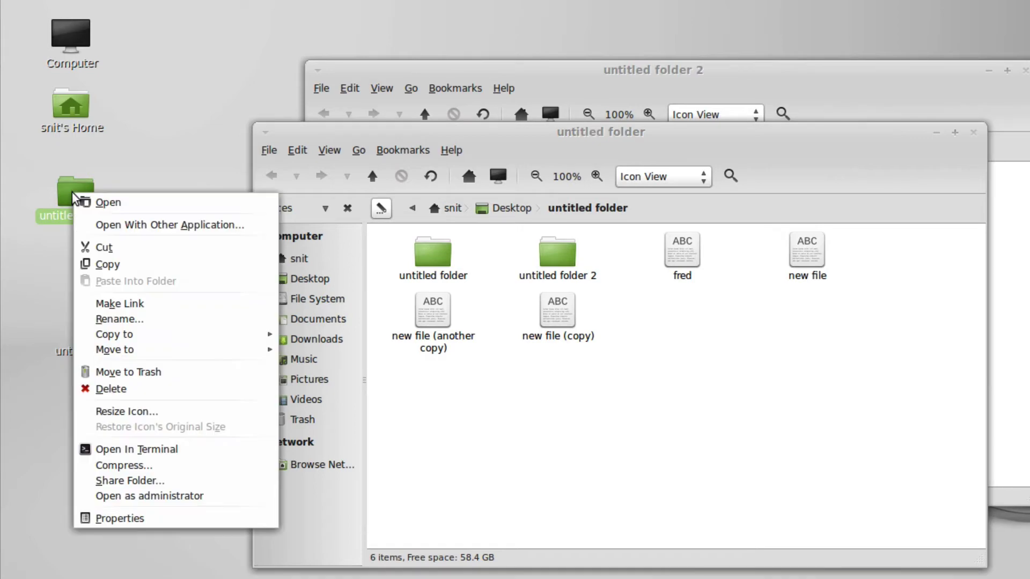
pyautogui.click(128, 389)
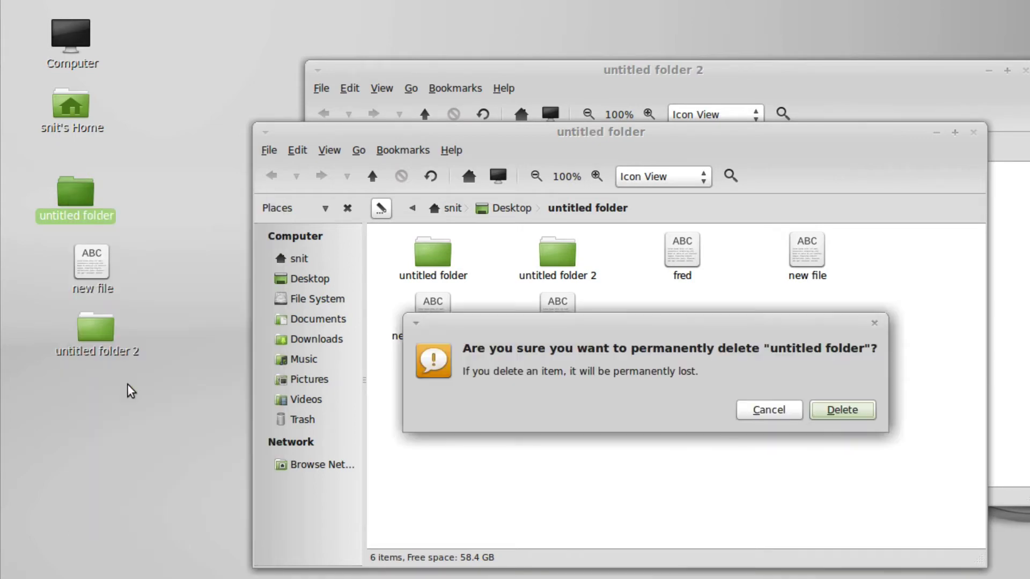
pyautogui.click(830, 410)
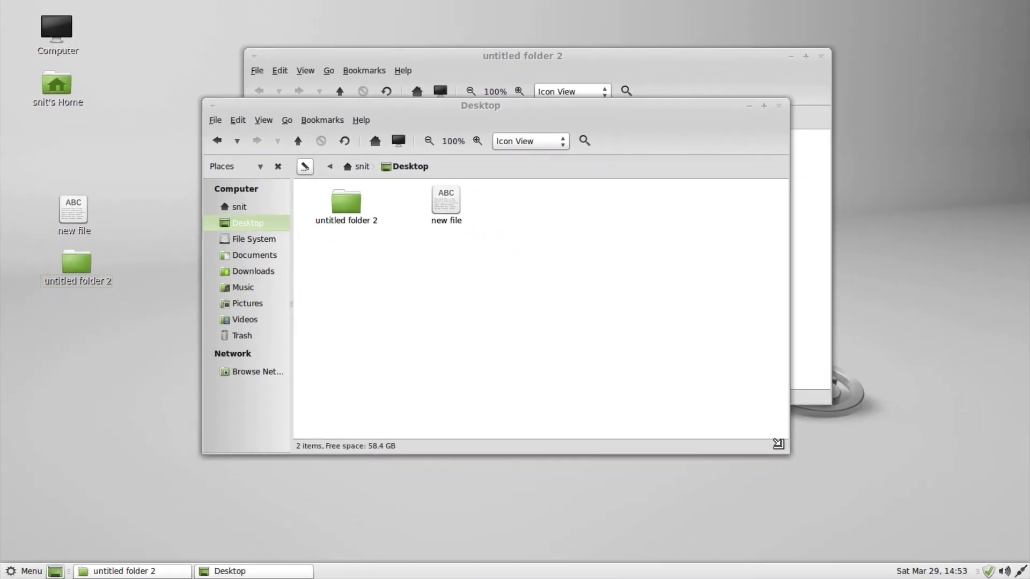
# - Close the Desktop folder window, and shrink the "untitled folder 2" window before closing it
pyautogui.moveTo(778, 444); pyautogui.dragTo(541, 304)
pyautogui.click(532, 110)
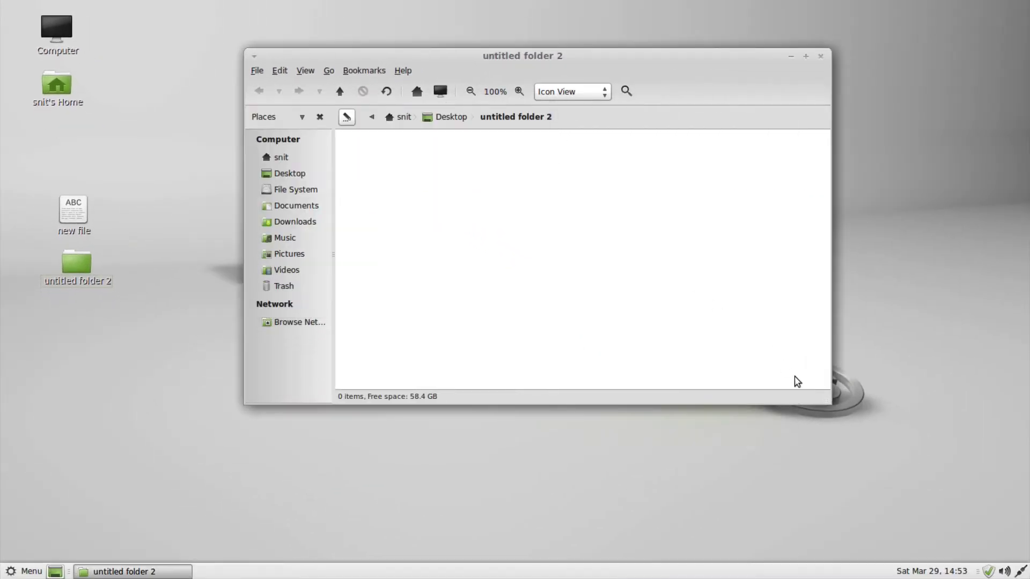
pyautogui.moveTo(820, 393); pyautogui.dragTo(468, 167)
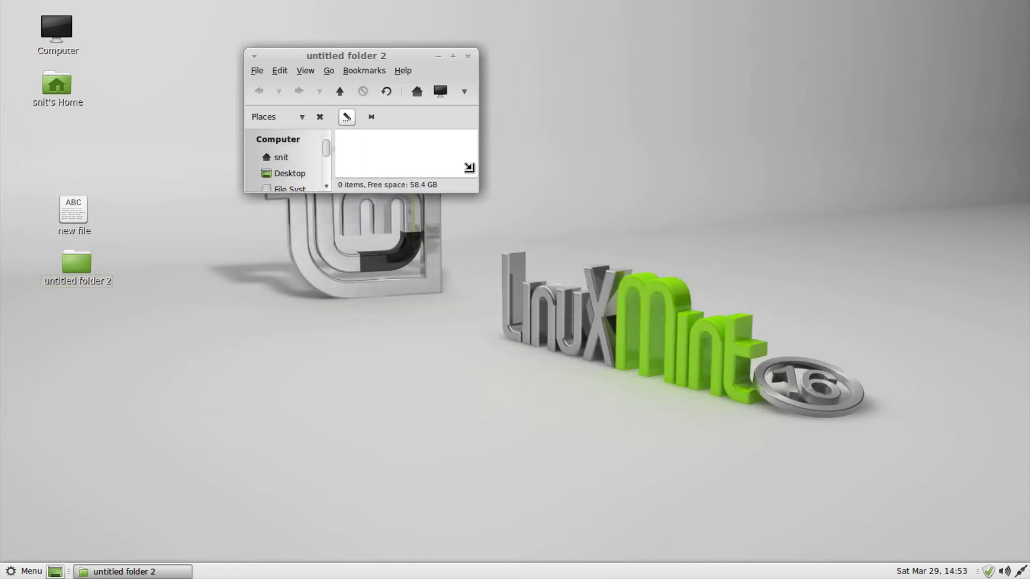
pyautogui.click(467, 56)
# - Open the home folder and "untitled folder 2" in turn, enlarging each window before closing it
pyautogui.doubleClick(63, 101)
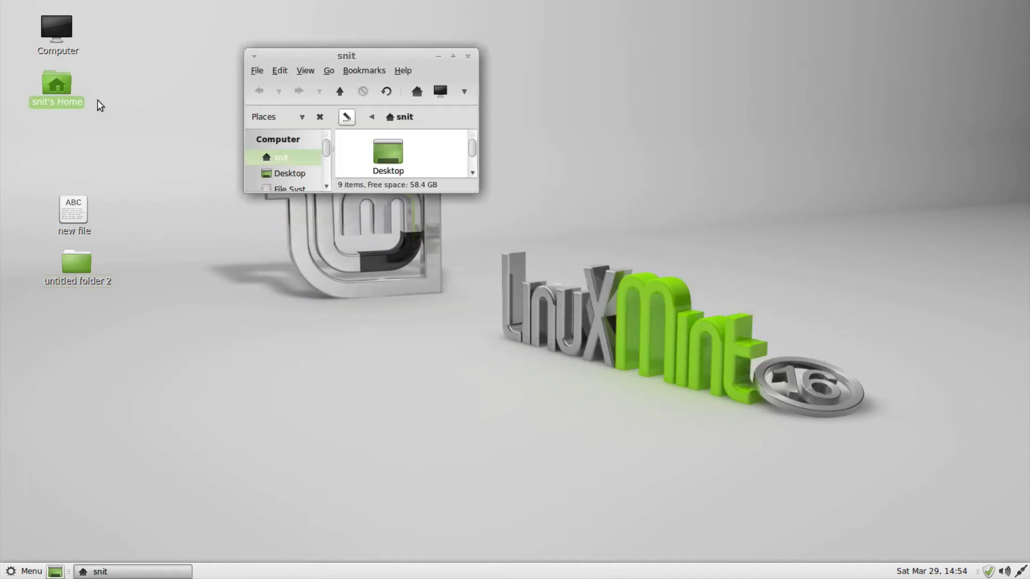
pyautogui.moveTo(470, 182); pyautogui.dragTo(768, 370)
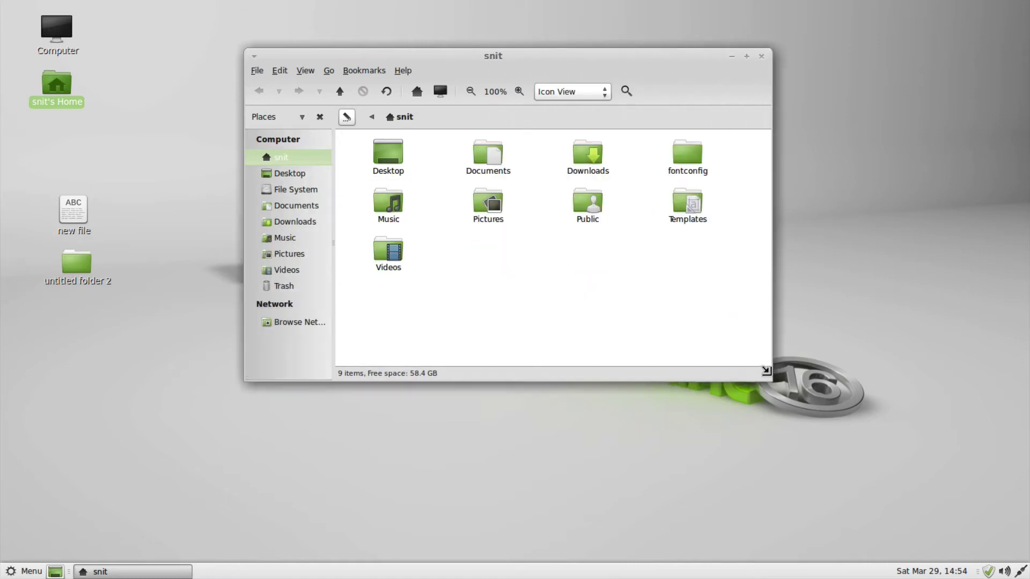
pyautogui.click(767, 56)
pyautogui.doubleClick(78, 267)
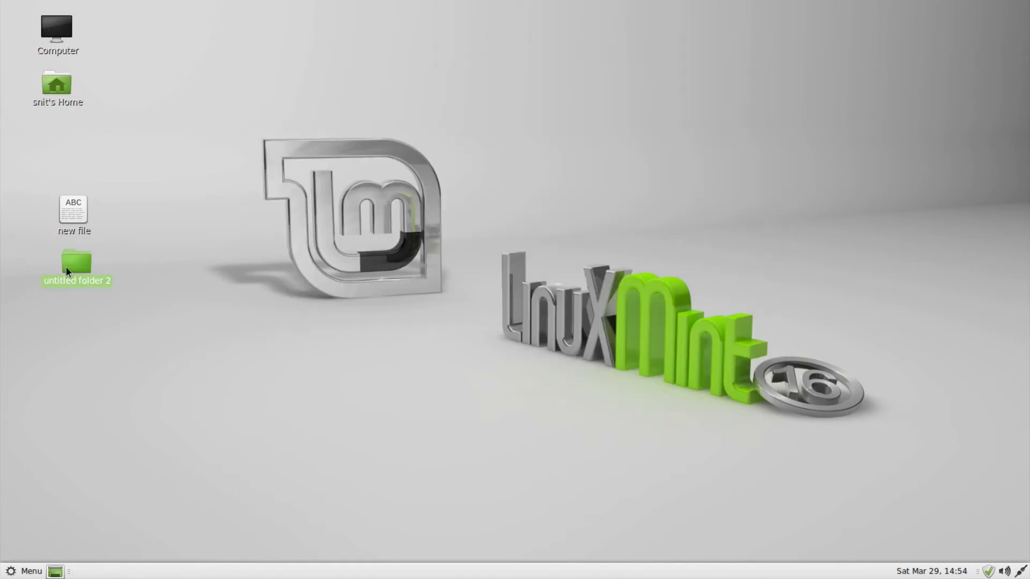
pyautogui.moveTo(768, 375); pyautogui.dragTo(946, 499)
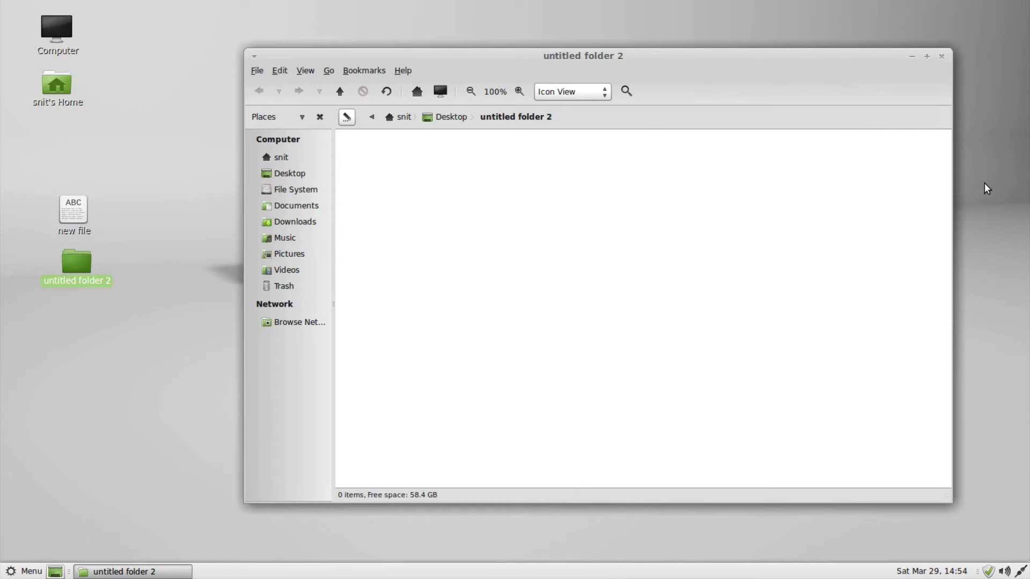
pyautogui.click(942, 55)
# - Reopen the home folder, narrow its window until the toolbar collapses, and inspect the toolbar's overflow commands
pyautogui.click(55, 82)
pyautogui.doubleClick(55, 81)
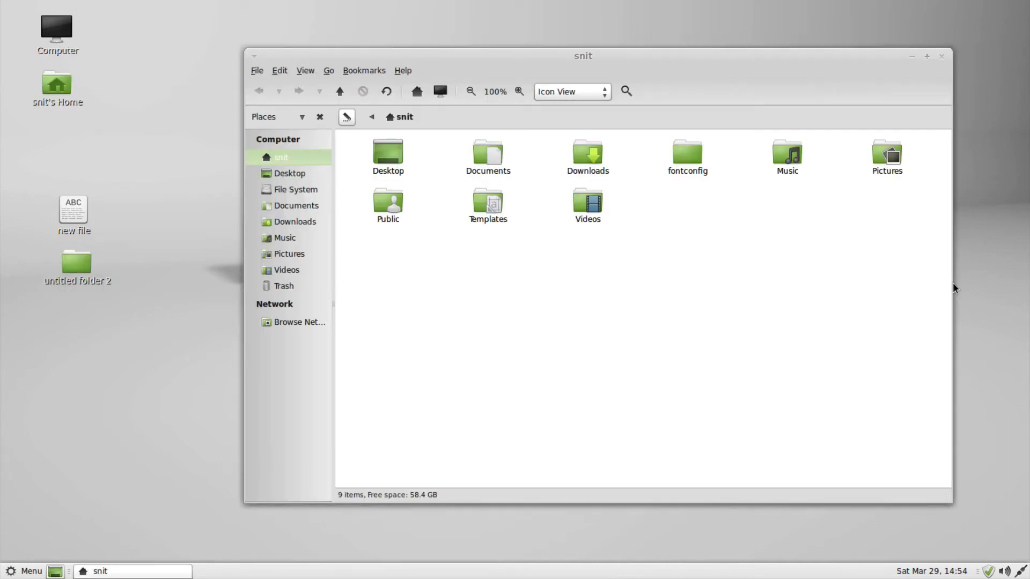
pyautogui.moveTo(944, 281); pyautogui.dragTo(361, 277)
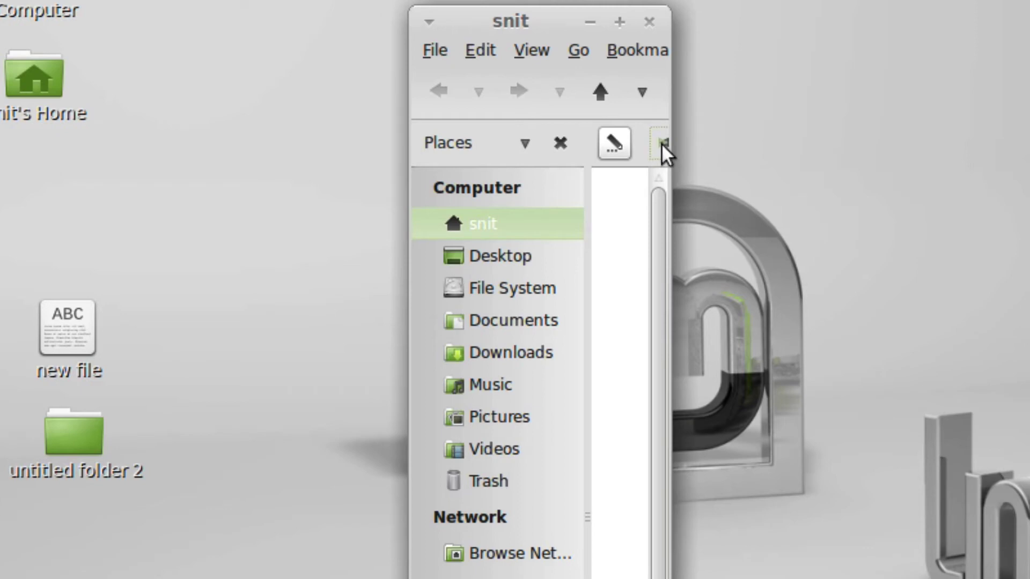
pyautogui.click(648, 92)
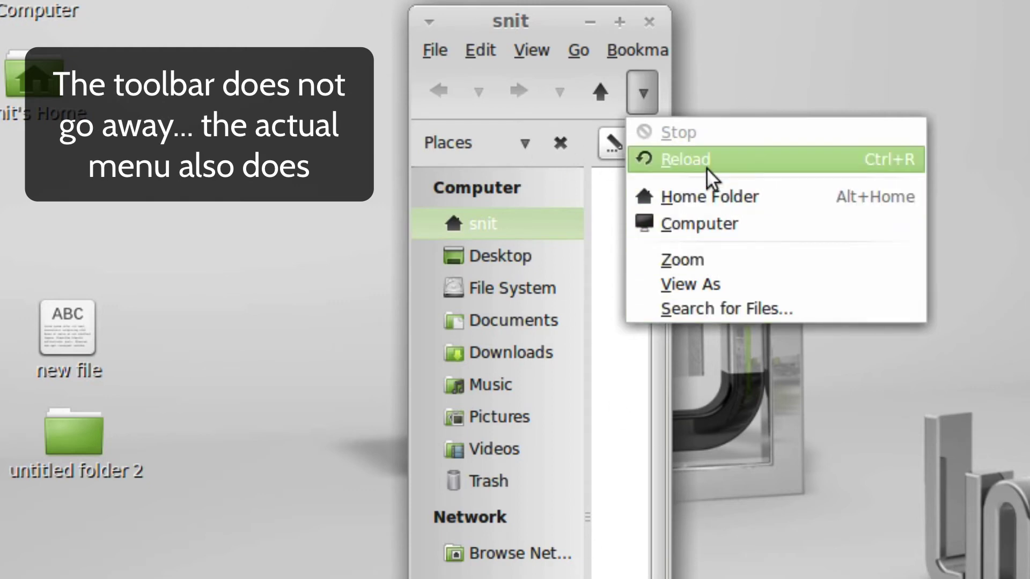
pyautogui.click(664, 403)
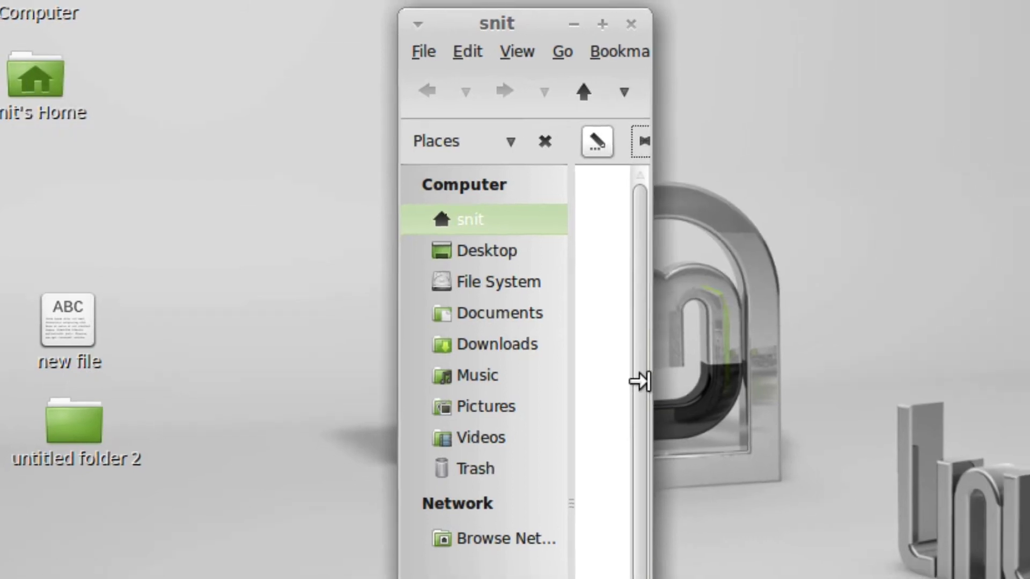
# - Widen the home folder window, open "untitled folder 2", and arrange the two windows side by side
pyautogui.moveTo(656, 390); pyautogui.dragTo(818, 382)
pyautogui.moveTo(586, 292); pyautogui.dragTo(1029, 318)
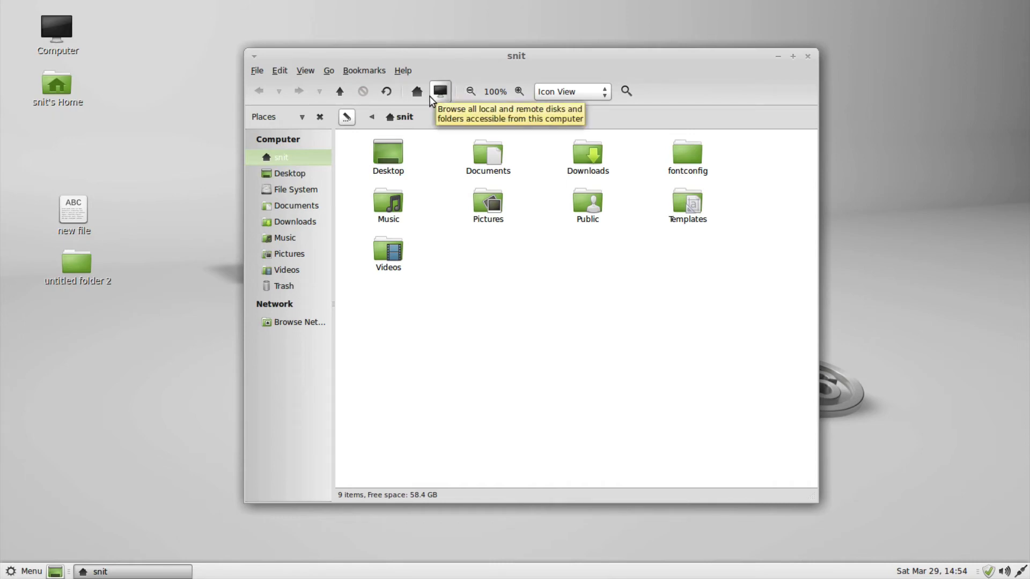
pyautogui.moveTo(416, 51); pyautogui.dragTo(593, 29)
pyautogui.doubleClick(98, 268)
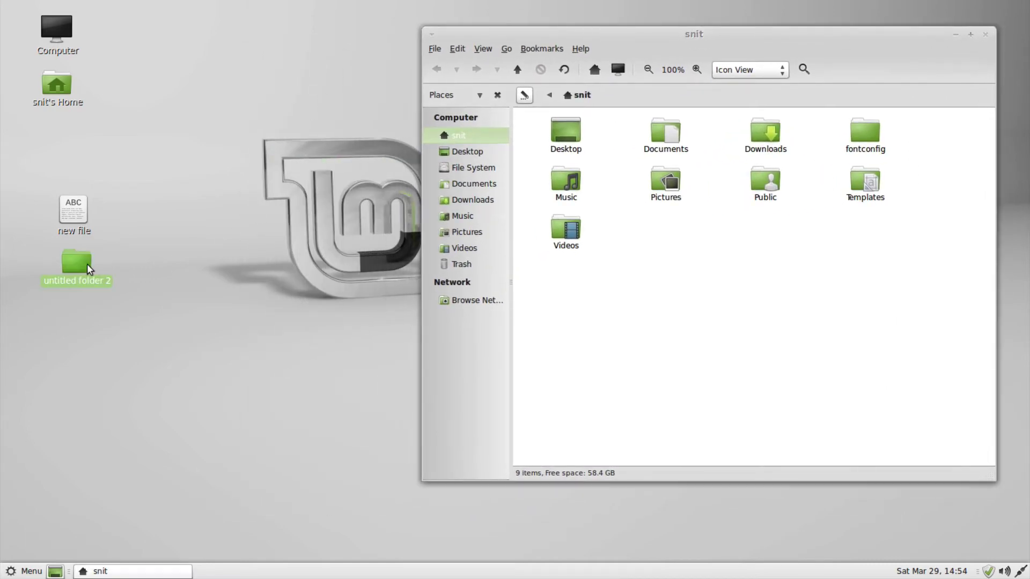
pyautogui.moveTo(703, 238); pyautogui.dragTo(409, 242)
pyautogui.click(562, 28)
pyautogui.moveTo(563, 28); pyautogui.dragTo(554, 11)
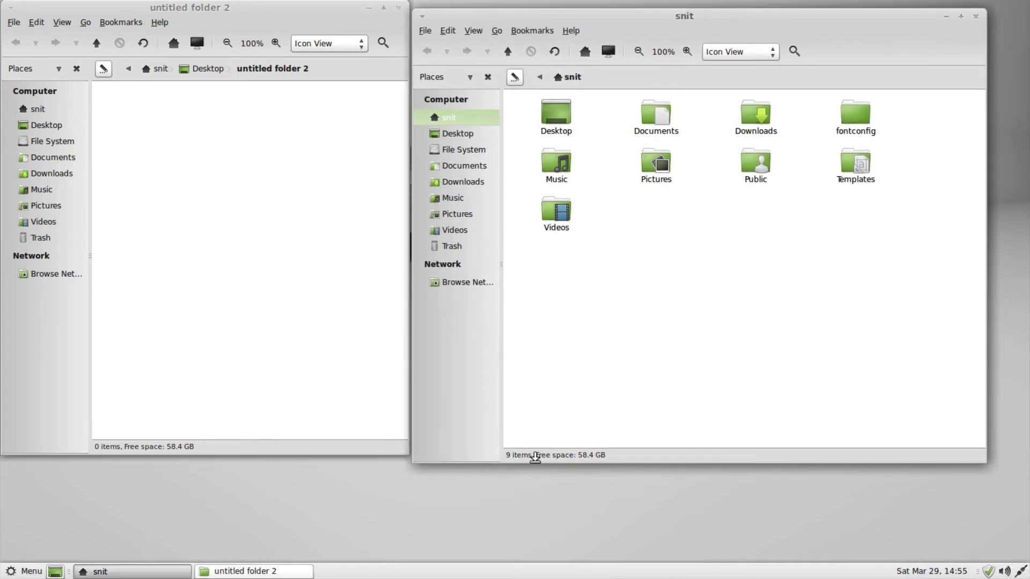
# - Lower the "untitled folder 2" window slightly and extend the home folder window until their lower edges line up
pyautogui.moveTo(535, 462); pyautogui.dragTo(502, 470)
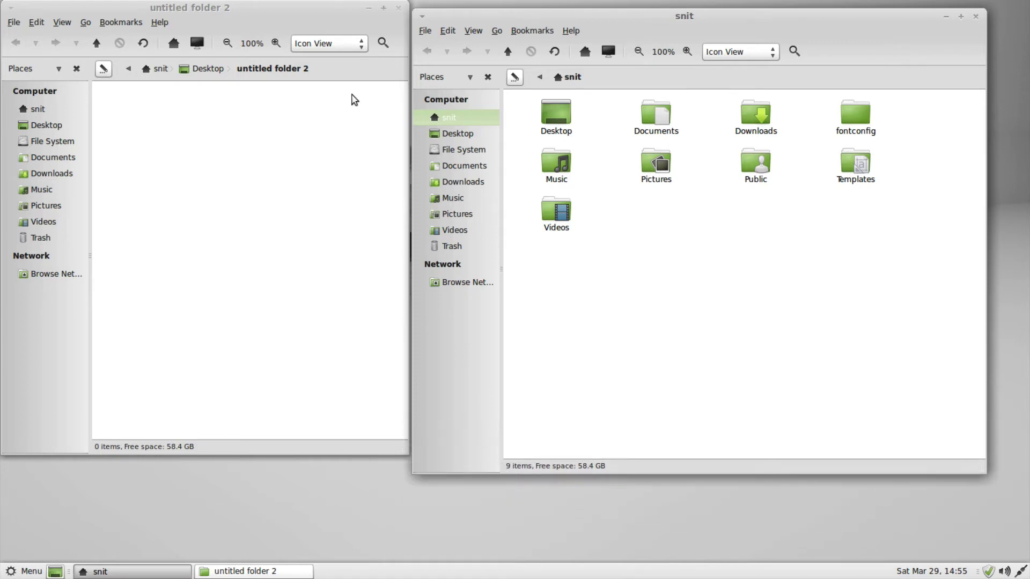
pyautogui.moveTo(324, 9); pyautogui.dragTo(325, 41)
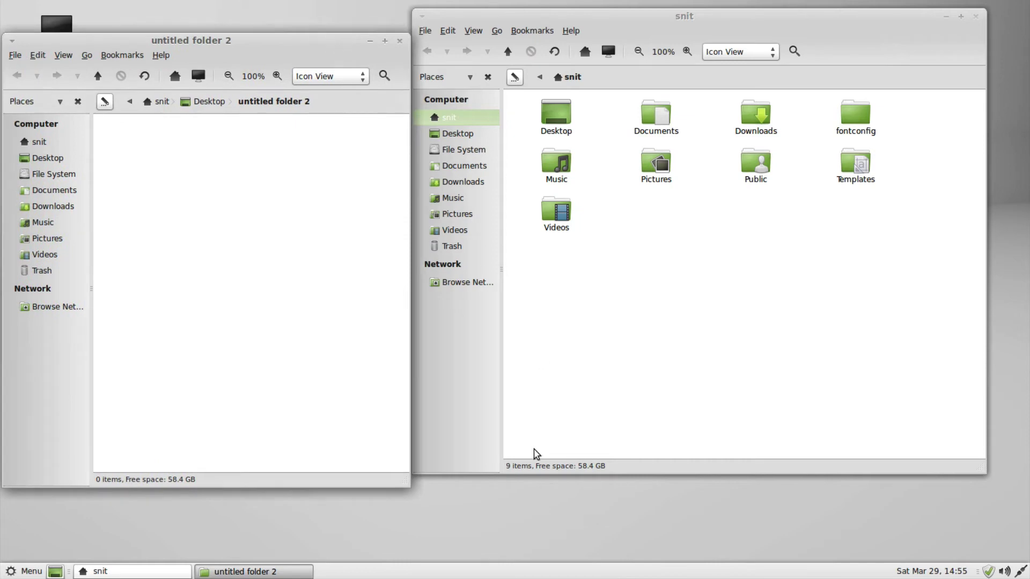
pyautogui.moveTo(536, 465); pyautogui.dragTo(485, 481)
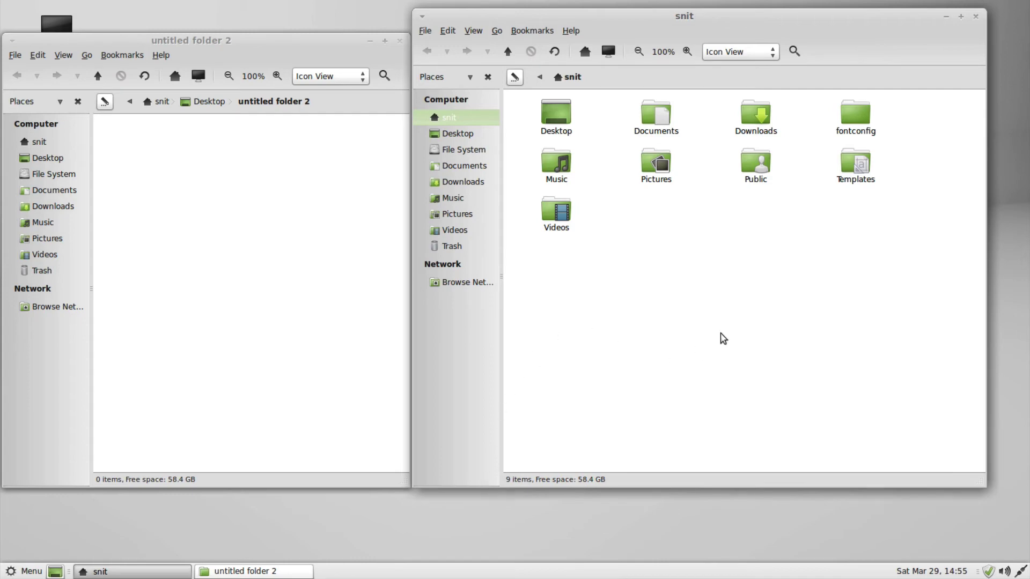
# - Narrow the home folder window, widen its side pane, and readjust the window's width
pyautogui.moveTo(981, 258); pyautogui.dragTo(849, 313)
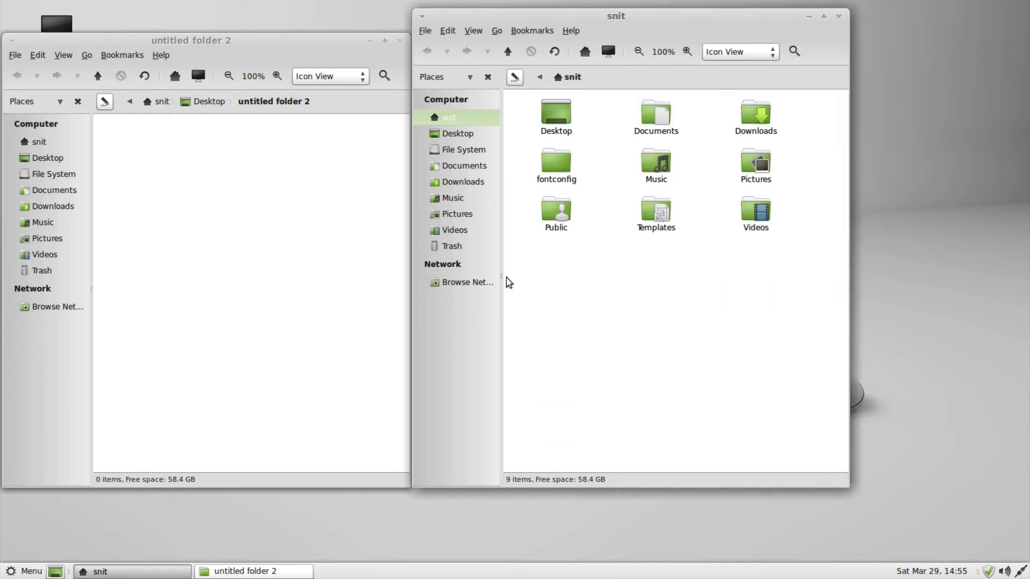
pyautogui.moveTo(504, 281); pyautogui.dragTo(645, 276)
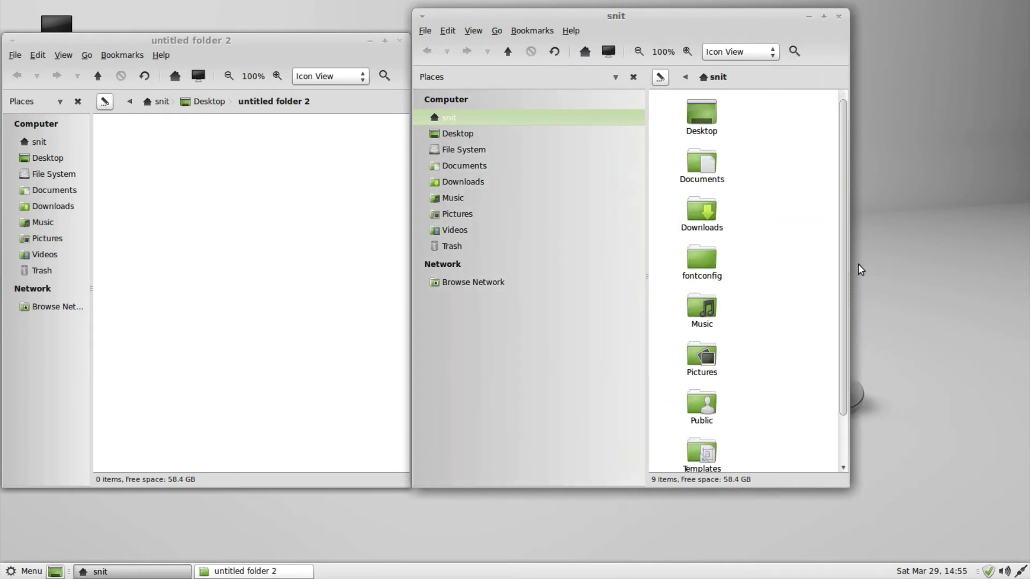
pyautogui.moveTo(839, 265); pyautogui.dragTo(888, 314)
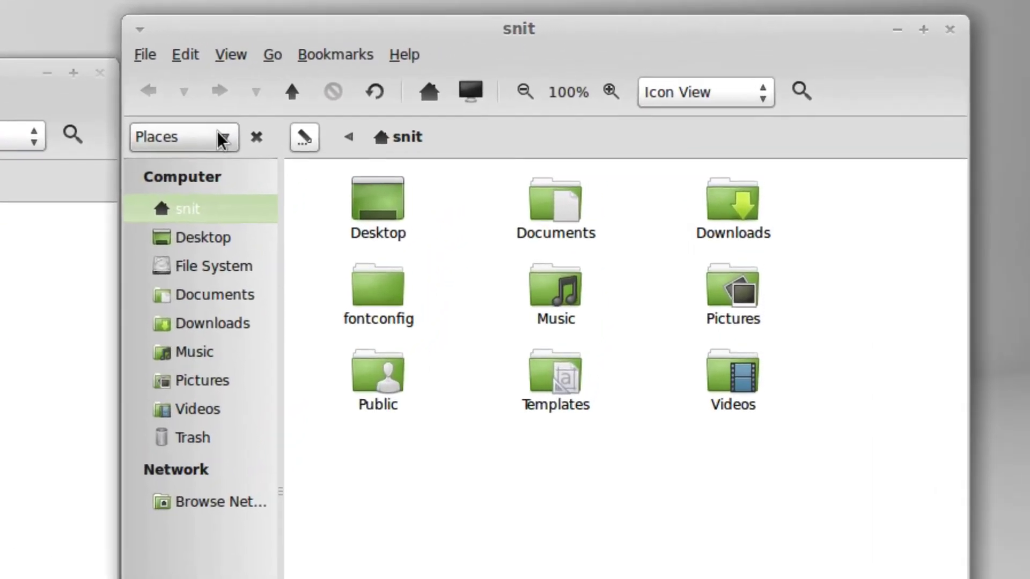
# - Switch the side pane to Information, to Tree, and back to Places
pyautogui.click(465, 77)
pyautogui.click(131, 210)
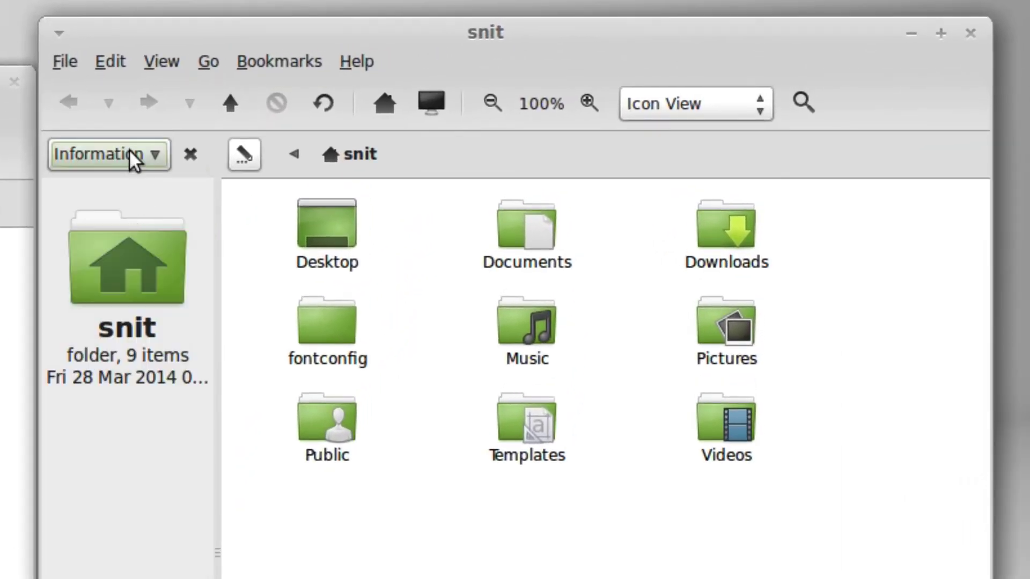
pyautogui.click(133, 157)
pyautogui.click(117, 236)
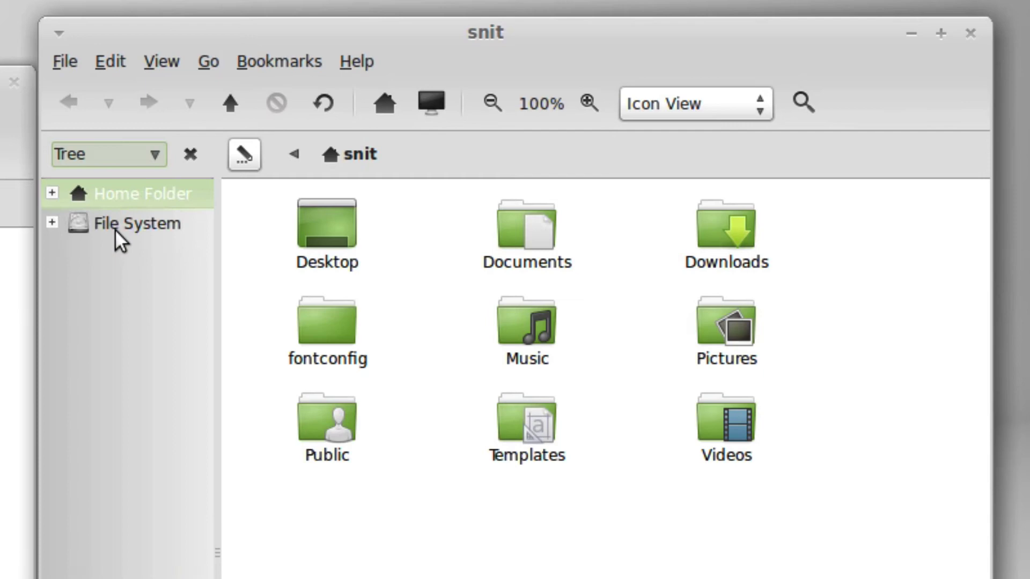
pyautogui.click(122, 160)
pyautogui.click(115, 190)
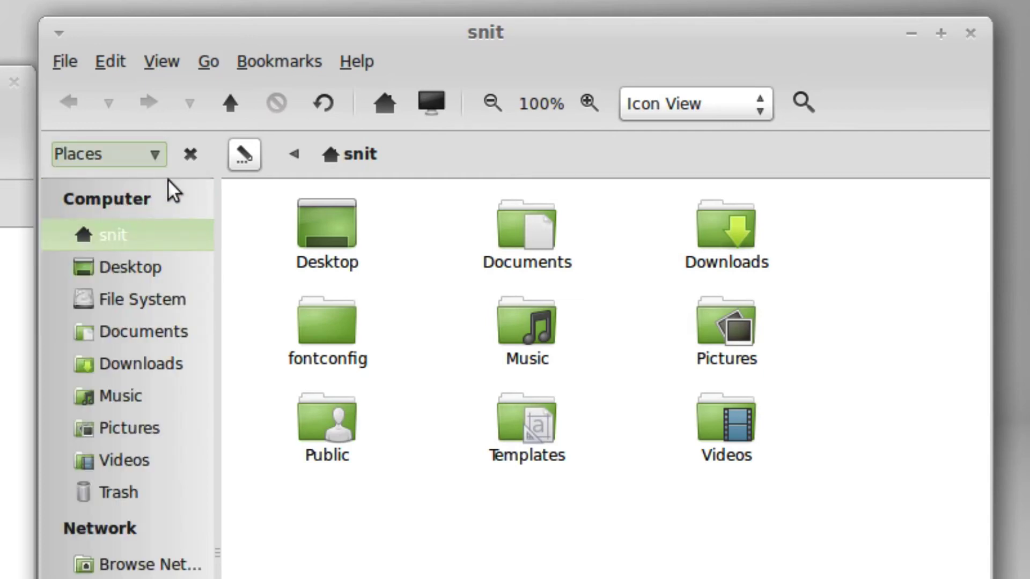
# - Hide and restore the side pane, and expand the path bar to show the parent folders
pyautogui.click(190, 157)
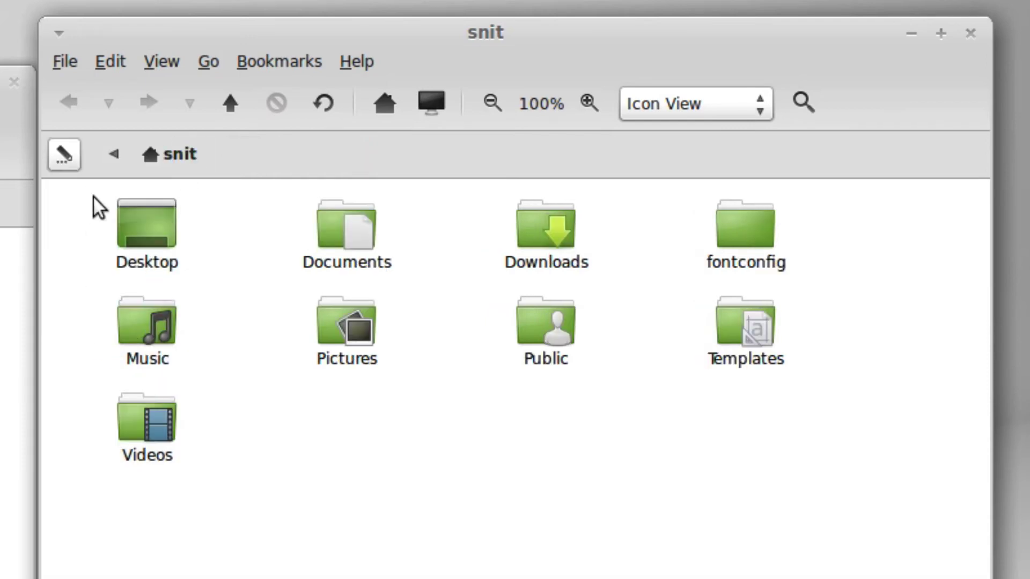
pyautogui.click(112, 153)
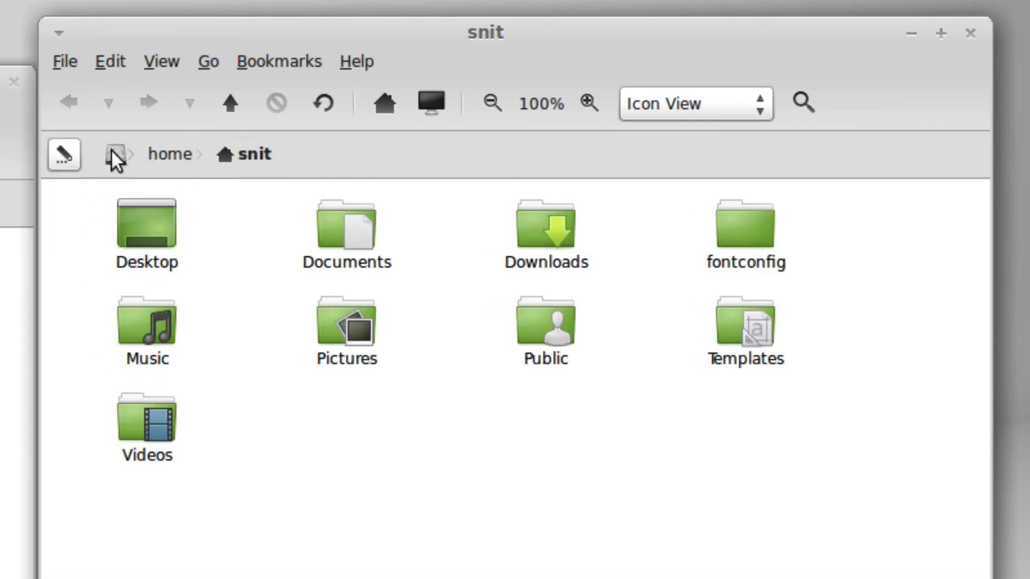
pyautogui.click(64, 157)
pyautogui.click(65, 155)
pyautogui.click(163, 57)
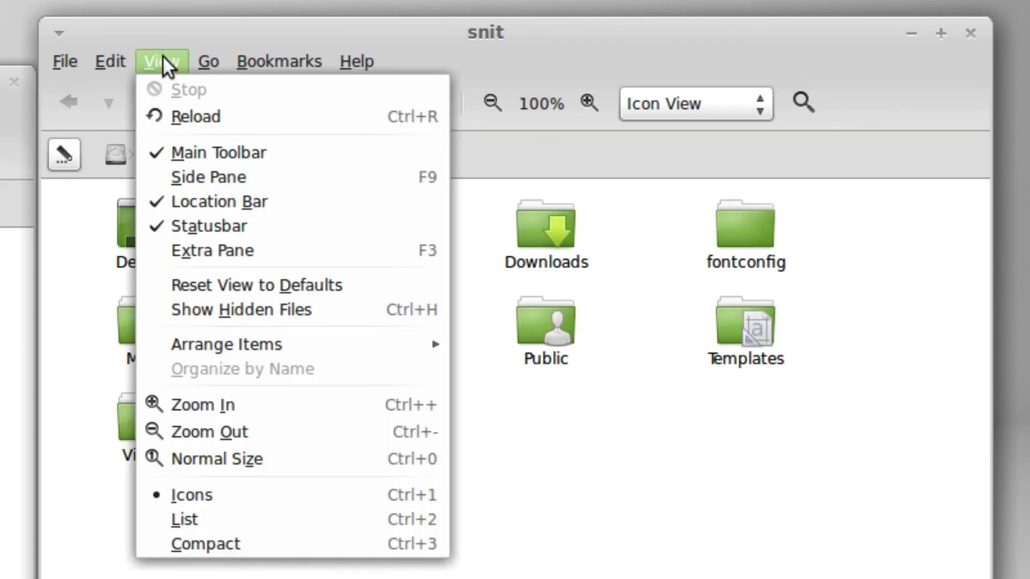
pyautogui.click(184, 169)
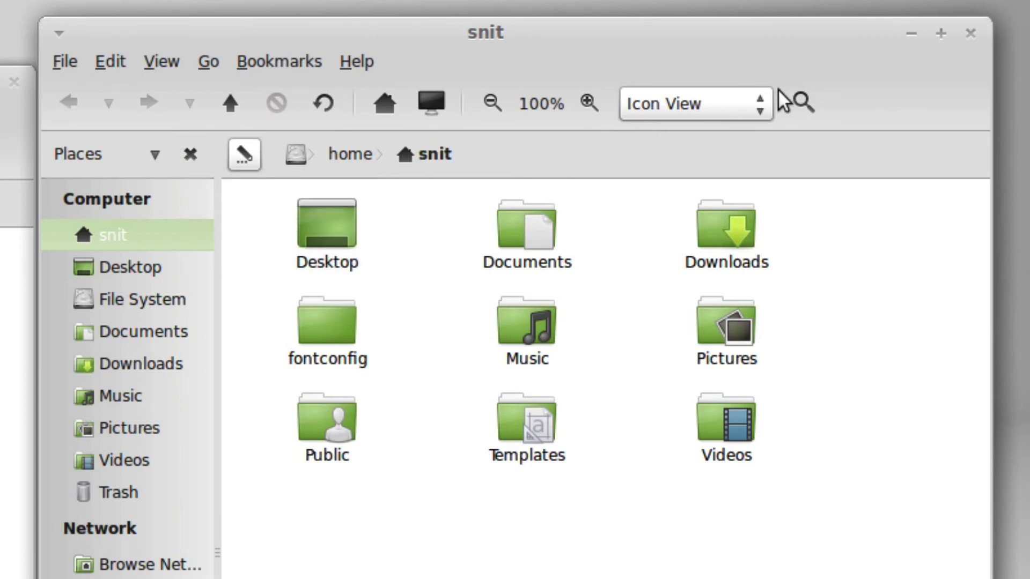
# - Search the home folder for "x" and check the filter types and locations offered for the results
pyautogui.click(805, 103)
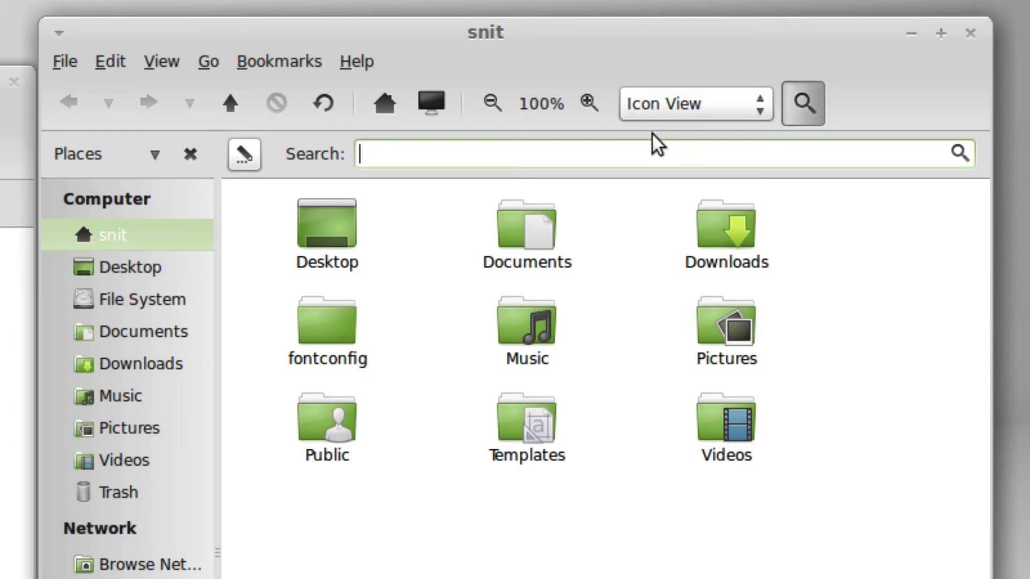
pyautogui.press('Return')
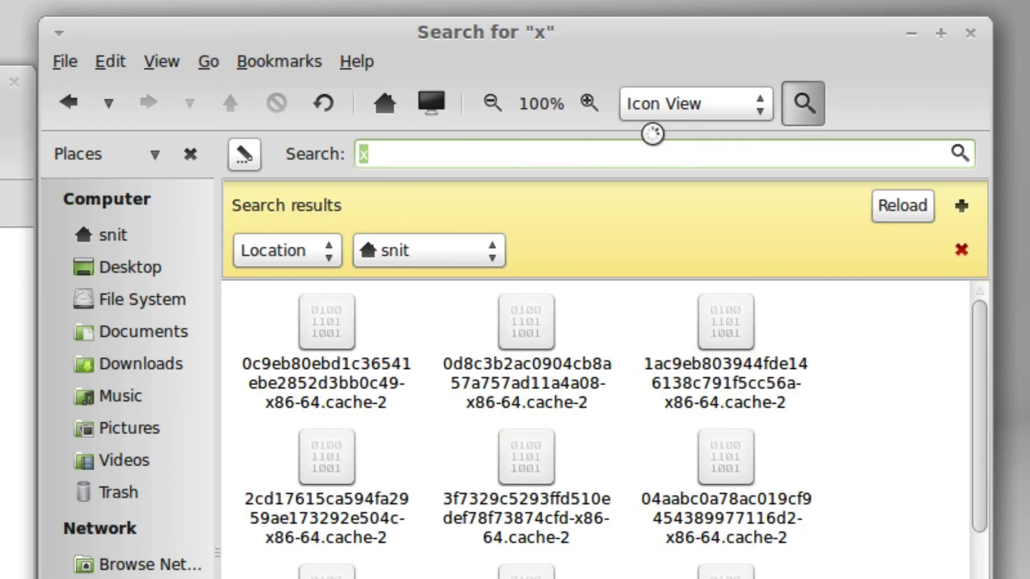
pyautogui.click(300, 251)
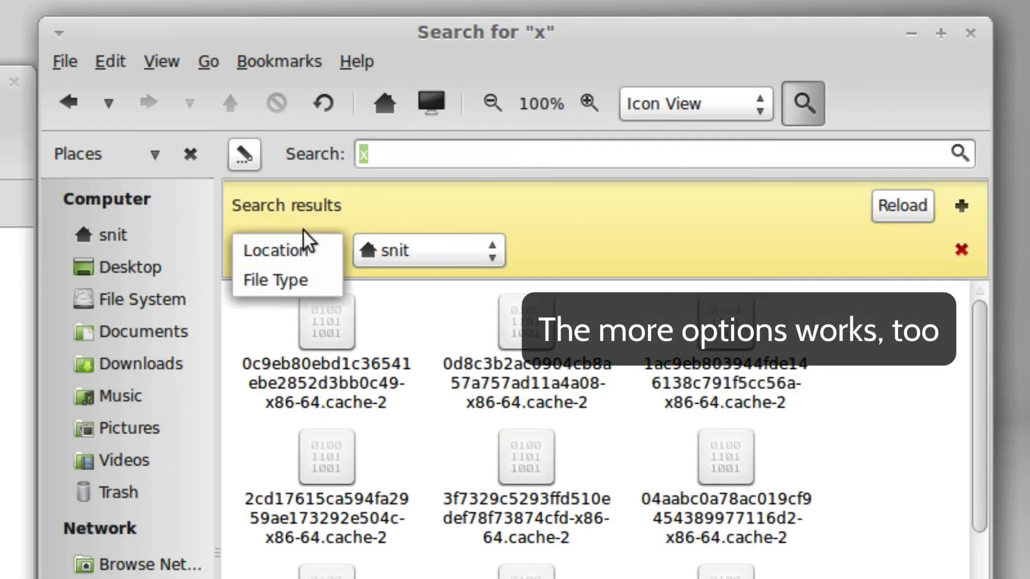
pyautogui.click(329, 252)
pyautogui.click(370, 247)
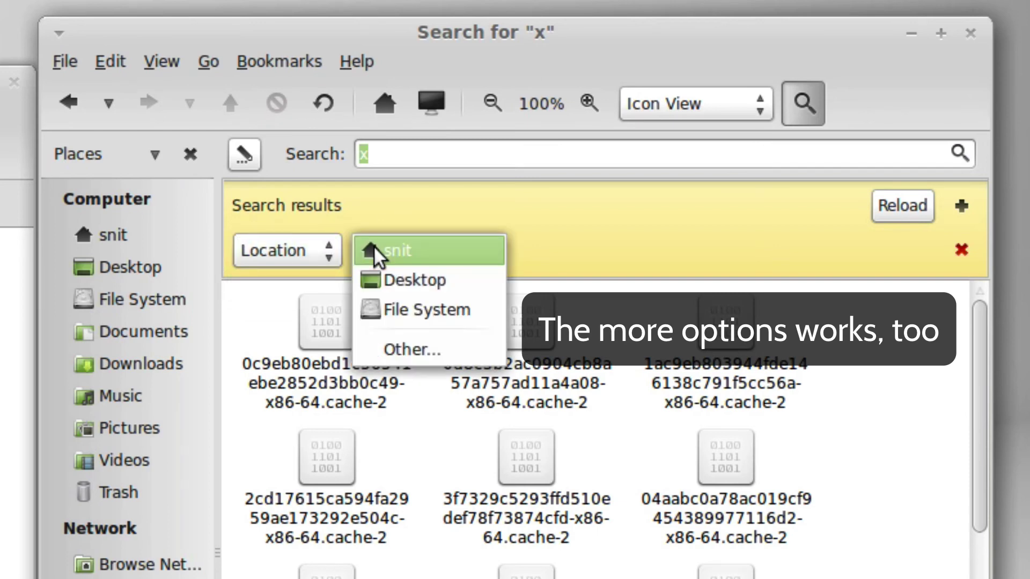
pyautogui.click(453, 200)
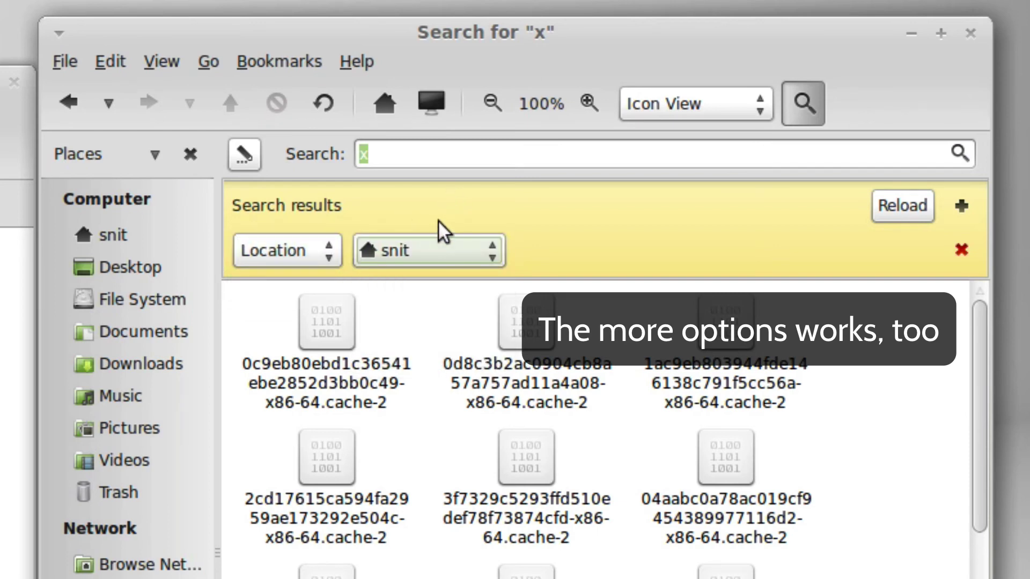
# - Change the search filter from Location to File Type with the value Any, and reload the results
pyautogui.click(298, 256)
pyautogui.click(292, 281)
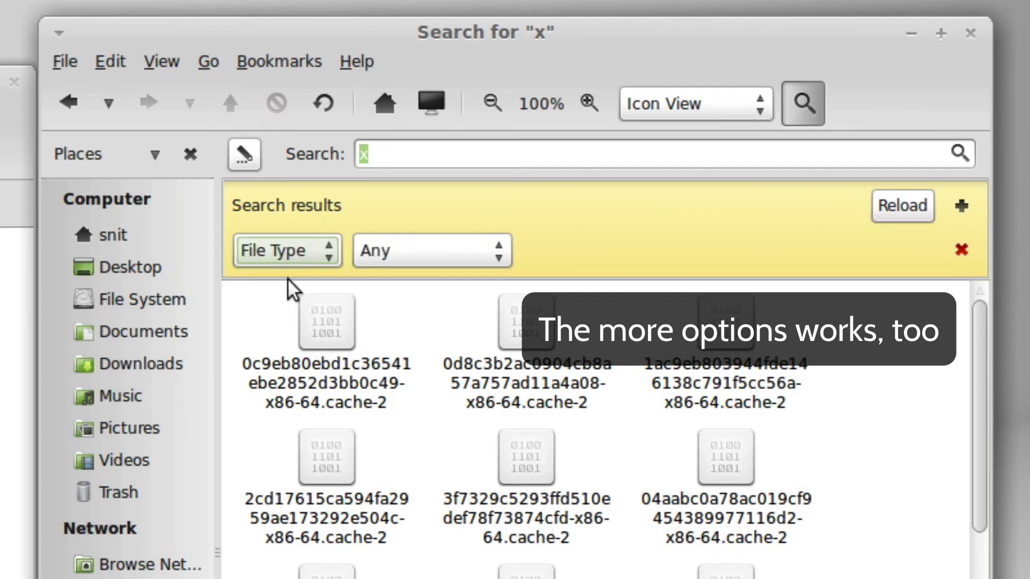
pyautogui.click(897, 206)
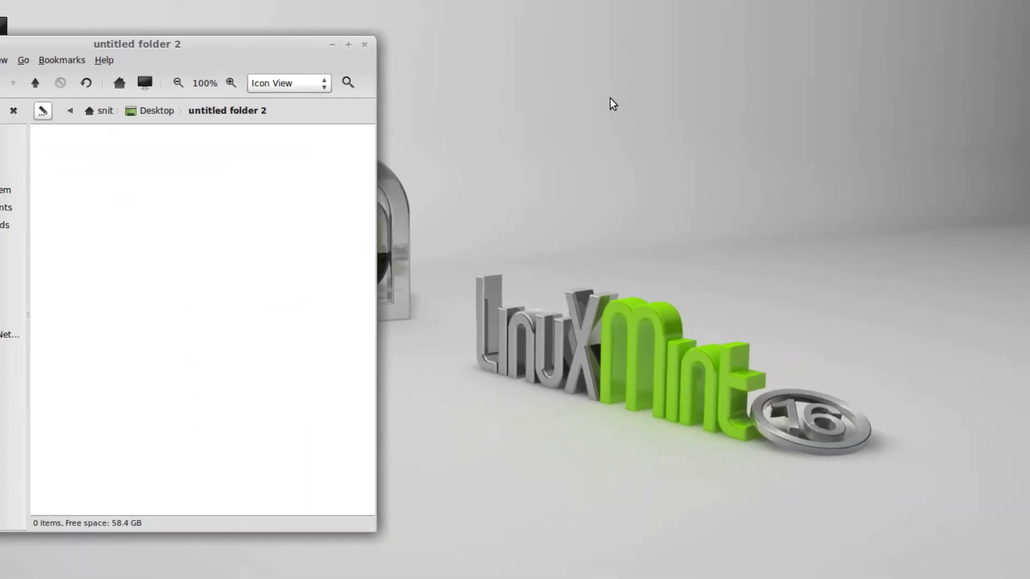
# - Reposition the "untitled folder 2" window, add three new tabs to it and widen the window
pyautogui.moveTo(321, 47); pyautogui.dragTo(507, 42)
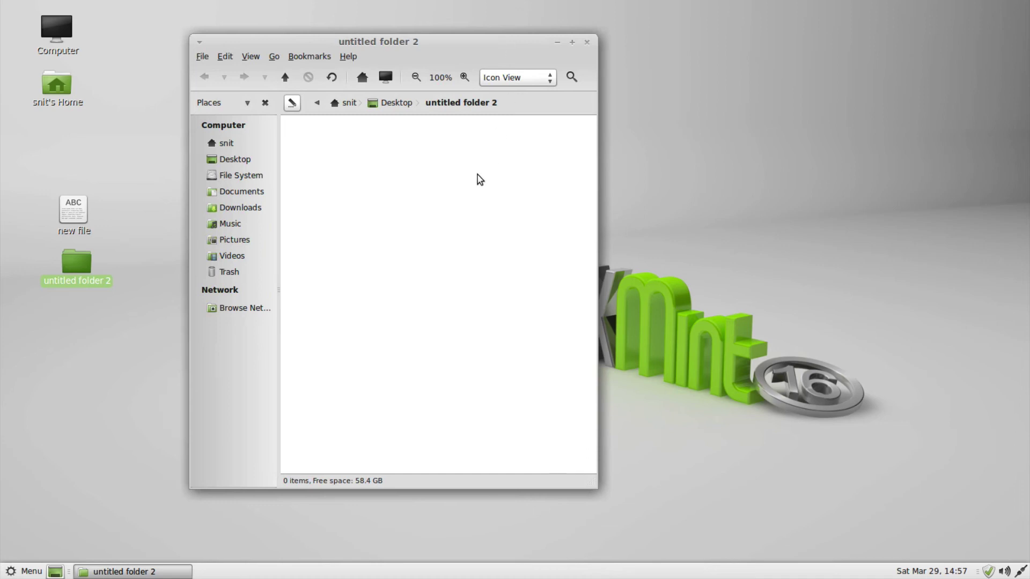
pyautogui.click(203, 56)
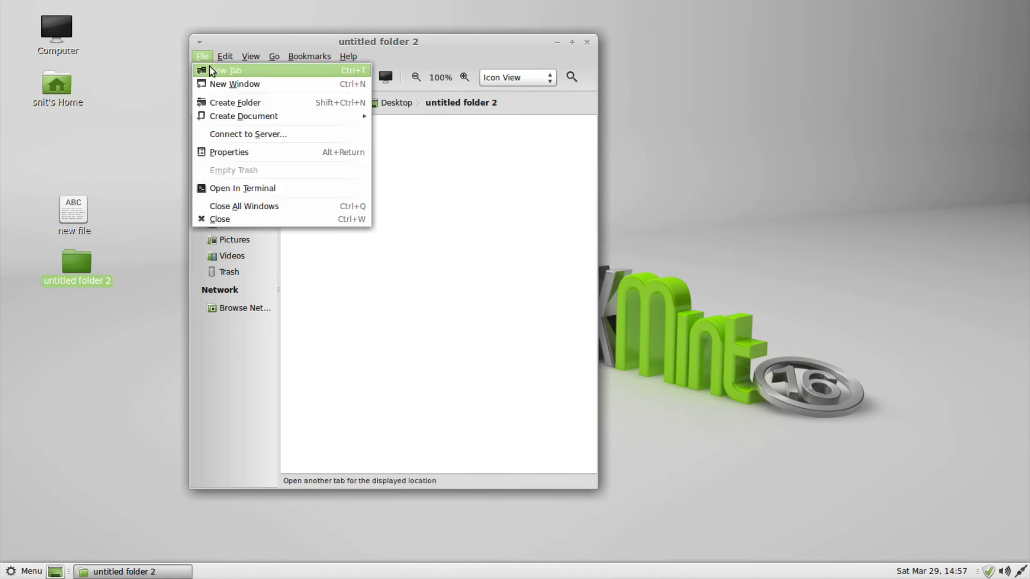
pyautogui.click(204, 70)
pyautogui.click(202, 56)
pyautogui.click(204, 71)
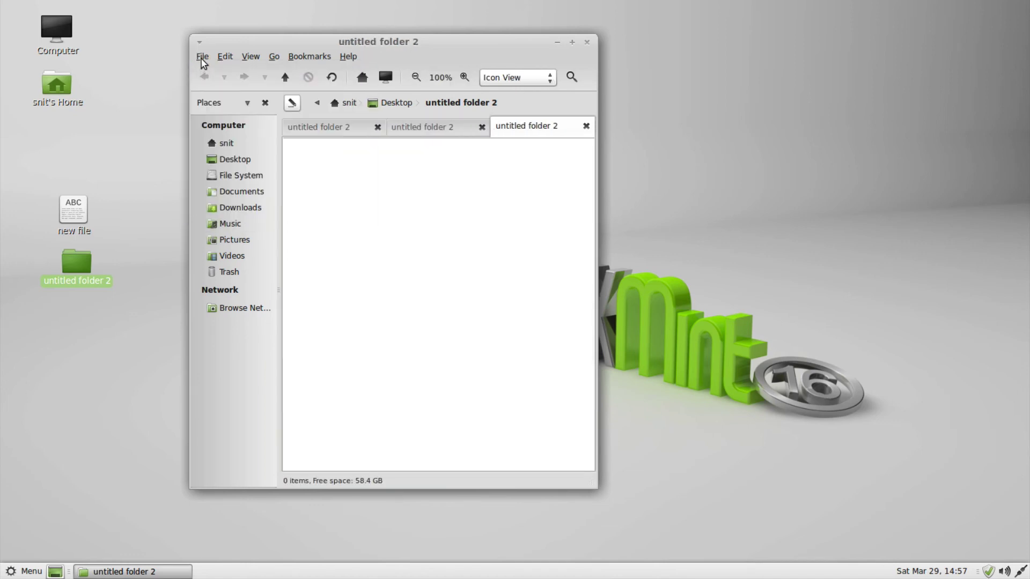
pyautogui.click(202, 56)
pyautogui.click(204, 72)
pyautogui.moveTo(599, 186); pyautogui.dragTo(848, 209)
# - Create a new folder inside "untitled folder 2" and keep its default name
pyautogui.rightClick(520, 193)
pyautogui.click(566, 207)
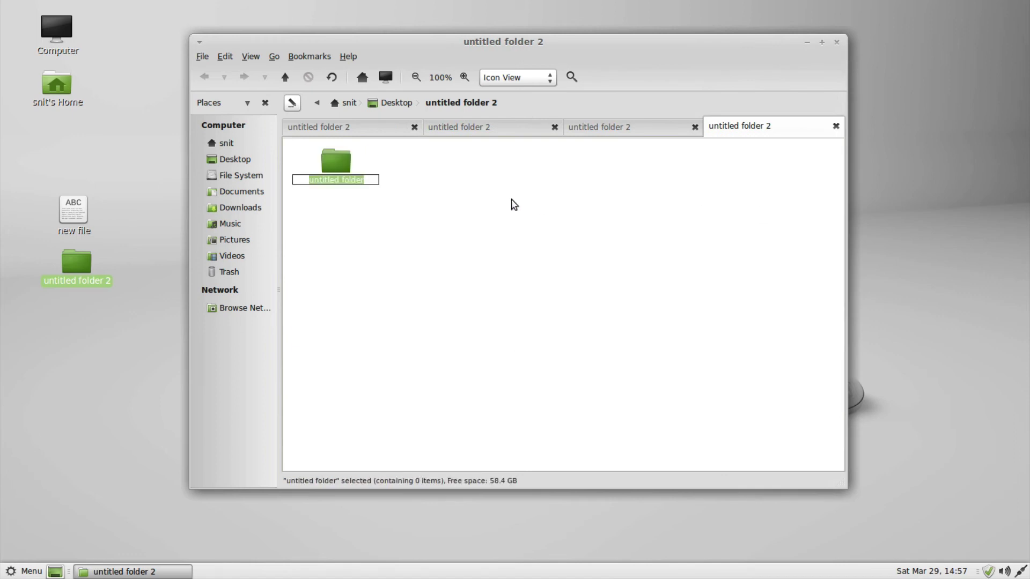
pyautogui.click(459, 200)
# - Show the home folder in the third tab, and move the new folder there from the fourth tab and back again
pyautogui.click(635, 133)
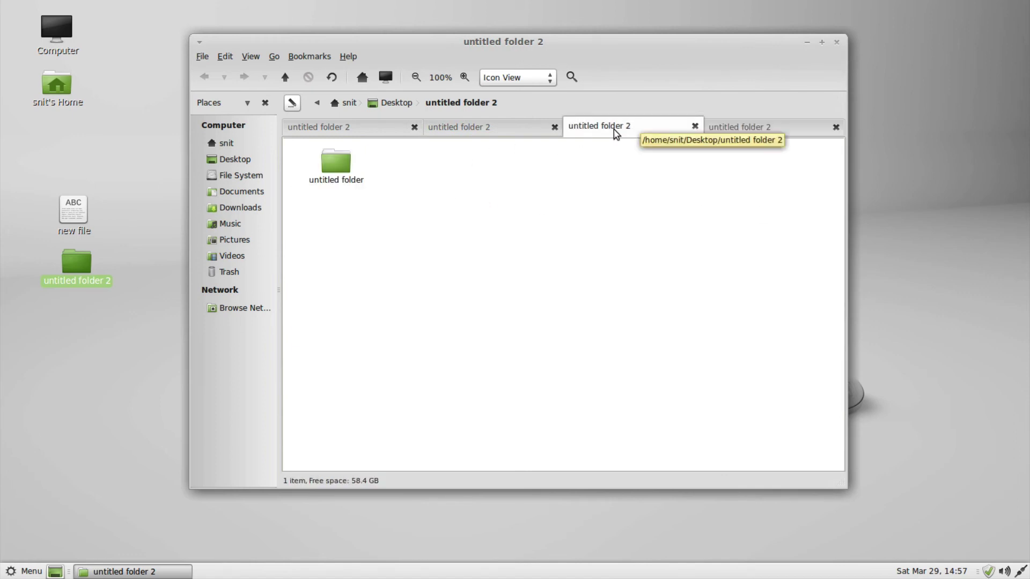
pyautogui.click(227, 145)
pyautogui.click(762, 128)
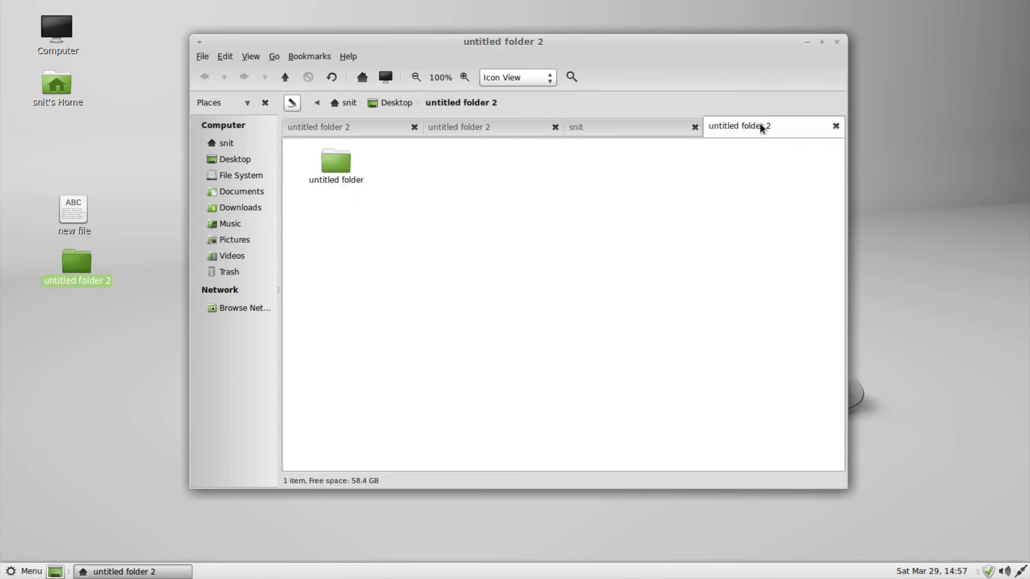
pyautogui.moveTo(337, 161); pyautogui.dragTo(719, 214)
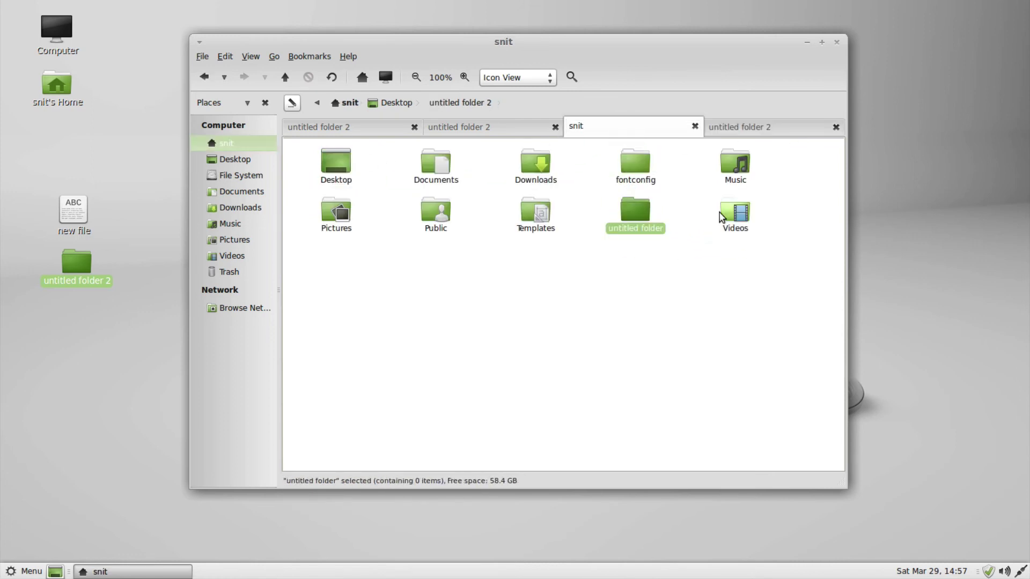
pyautogui.moveTo(639, 217); pyautogui.dragTo(752, 200)
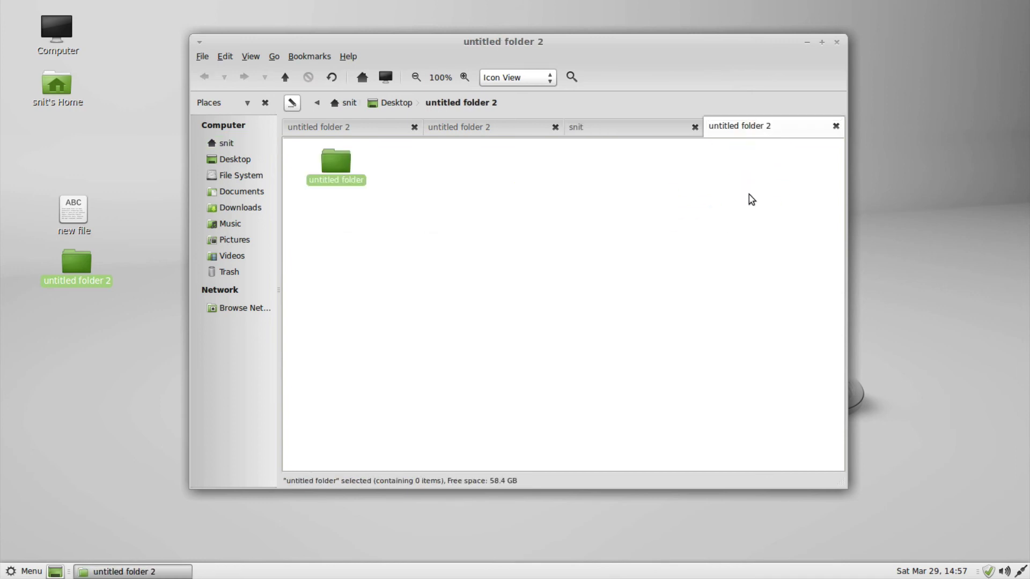
# - Reorder the tabs so the fourth one becomes the second, and close the whole window
pyautogui.moveTo(738, 128); pyautogui.dragTo(489, 131)
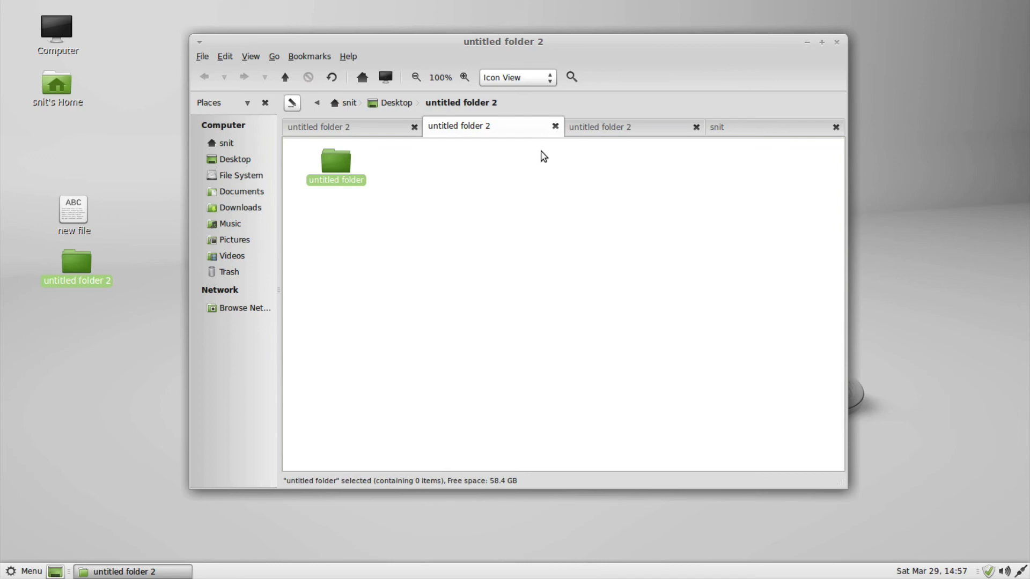
pyautogui.click(837, 42)
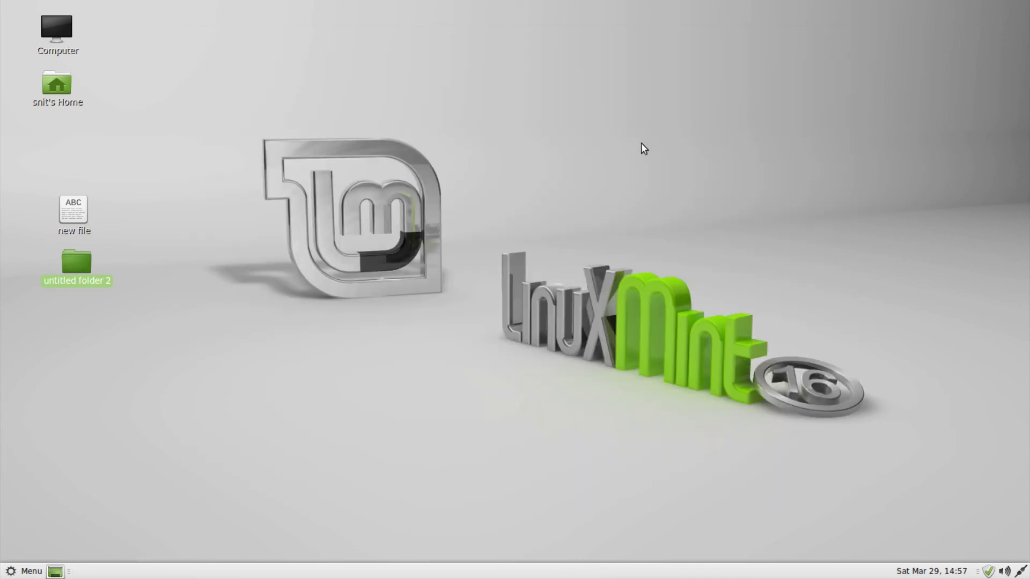
# - Reopen "untitled folder 2" from the desktop and add four new tabs to its window
pyautogui.doubleClick(75, 262)
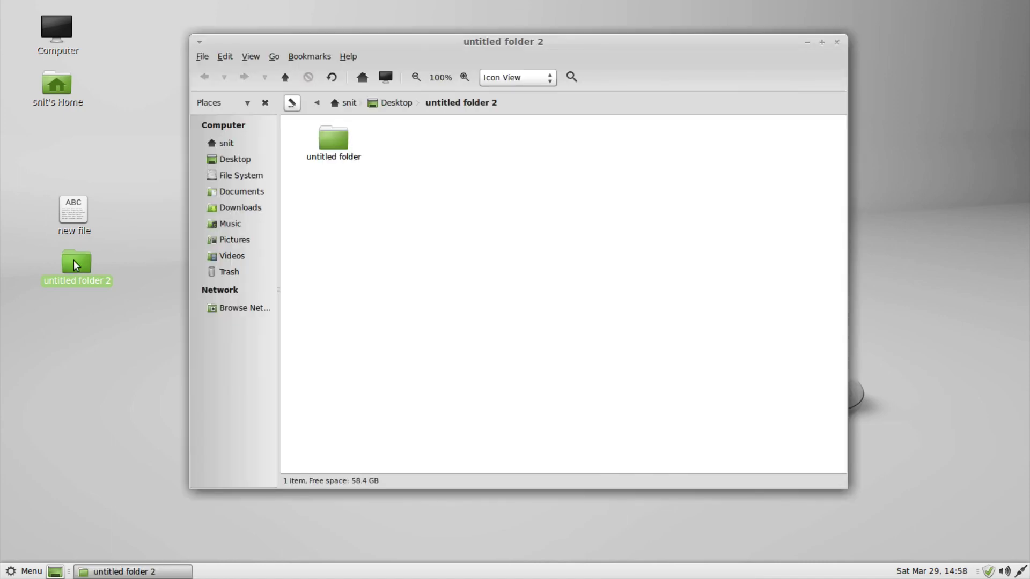
pyautogui.hotkey('ctrl', 't')
pyautogui.hotkey('ctrl', 't')
pyautogui.hotkey('ctrl', 't')
pyautogui.hotkey('ctrl', 't')
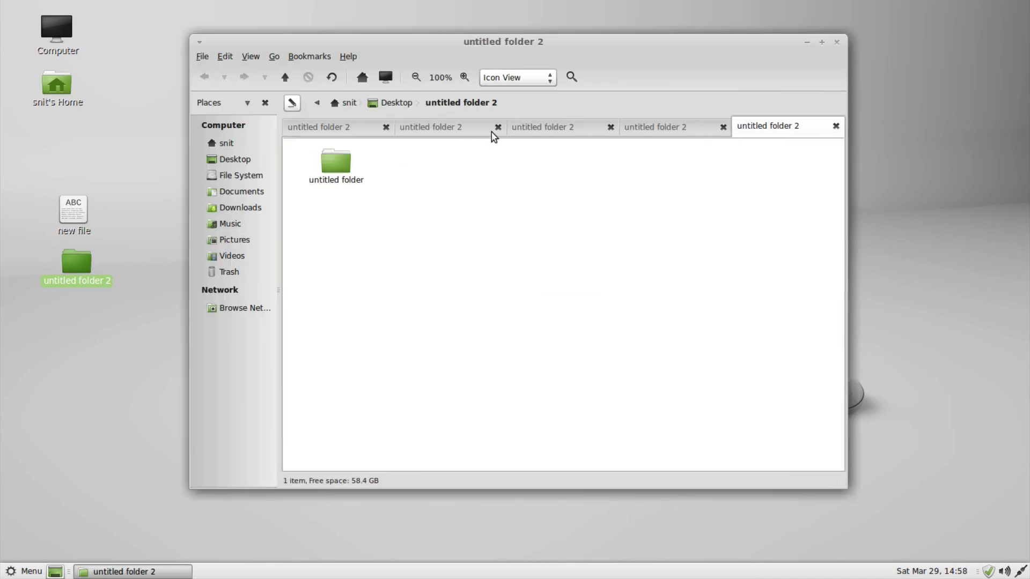
# - Close the extra tabs one by one until a single "untitled folder 2" view remains
pyautogui.click(496, 129)
pyautogui.click(555, 127)
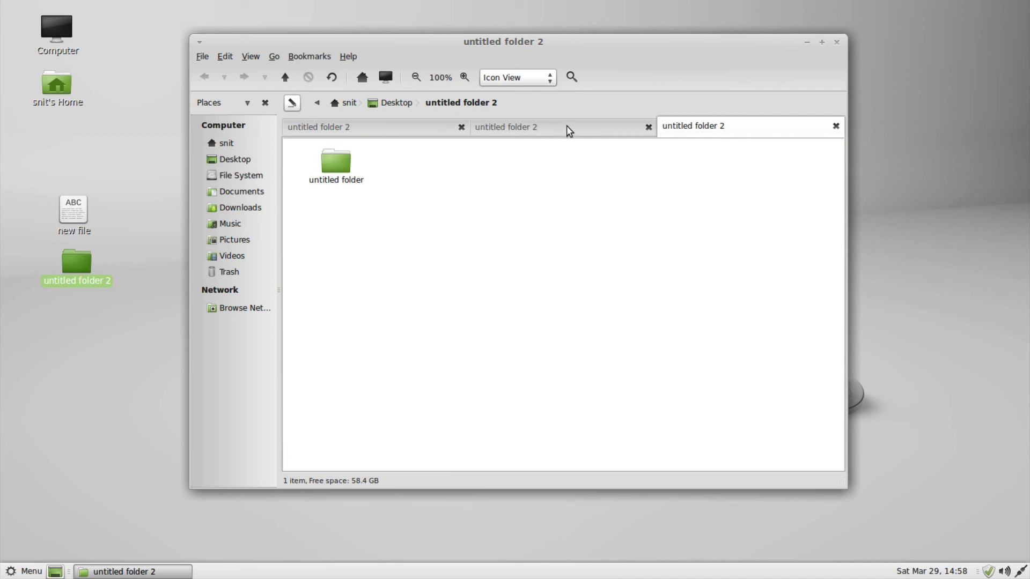
pyautogui.click(655, 127)
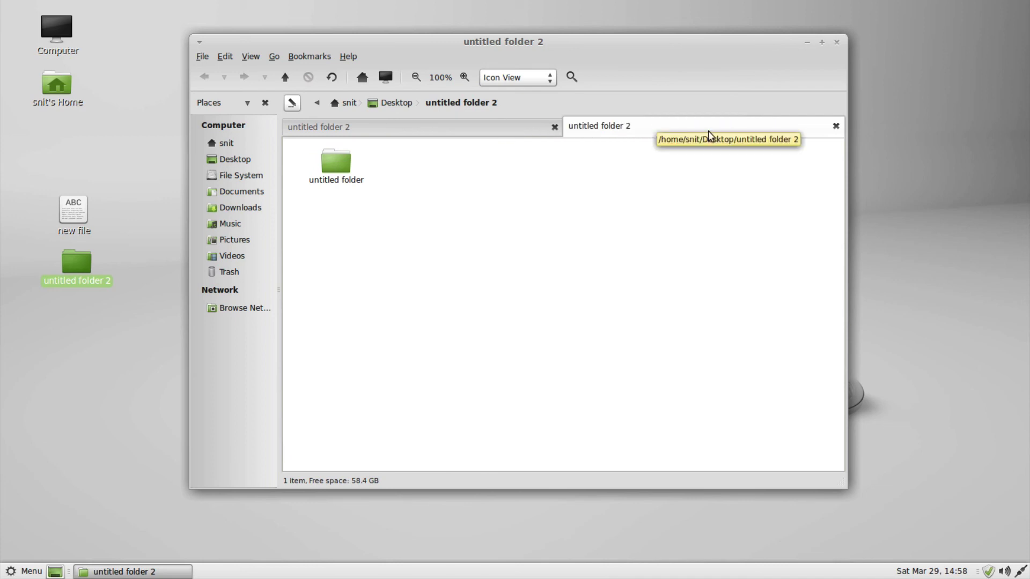
pyautogui.click(835, 126)
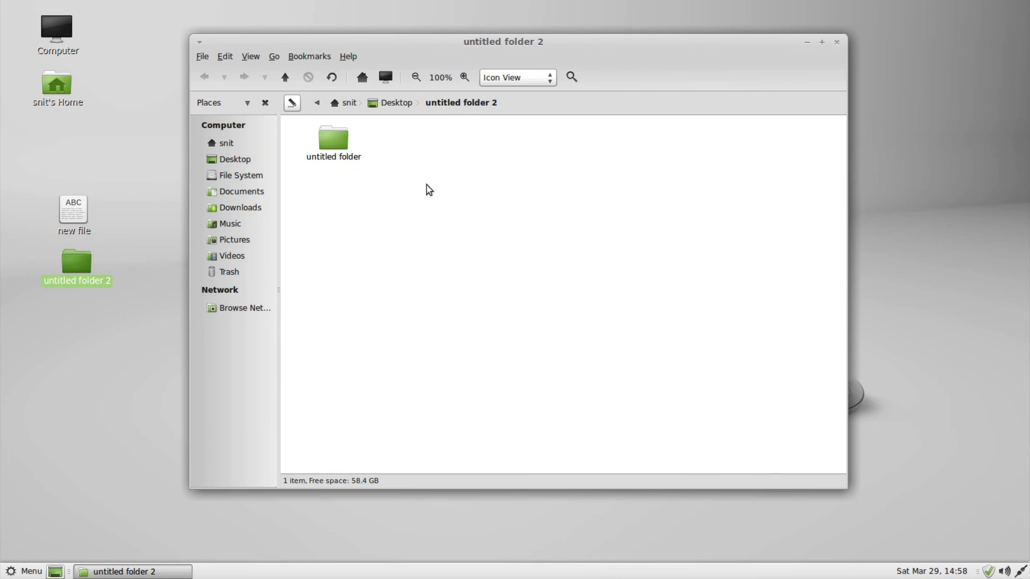
# - Open the home folder in a second window, move that window slightly, and close all file manager windows at once
pyautogui.doubleClick(58, 86)
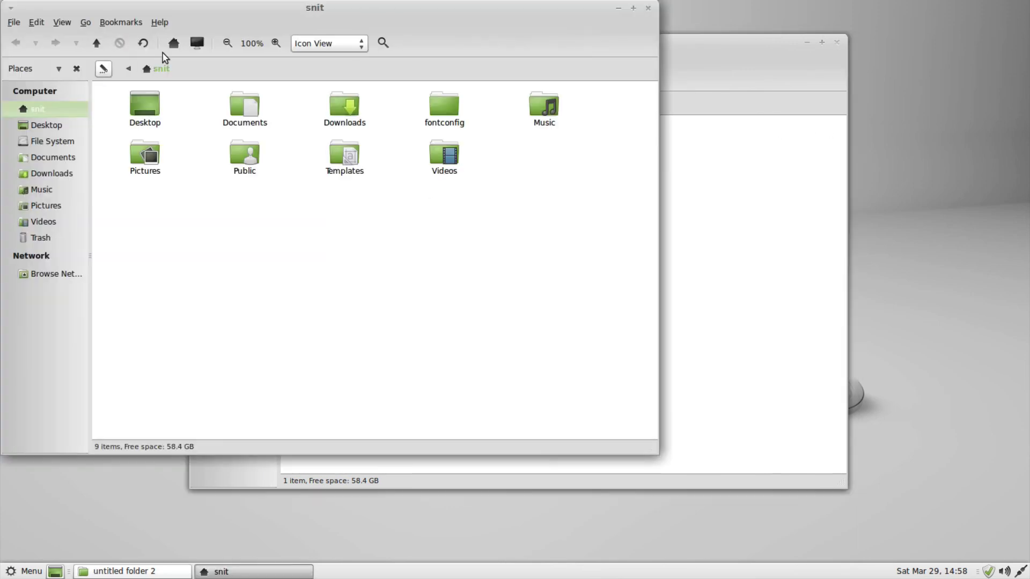
pyautogui.moveTo(194, 16); pyautogui.dragTo(206, 41)
pyautogui.click(57, 44)
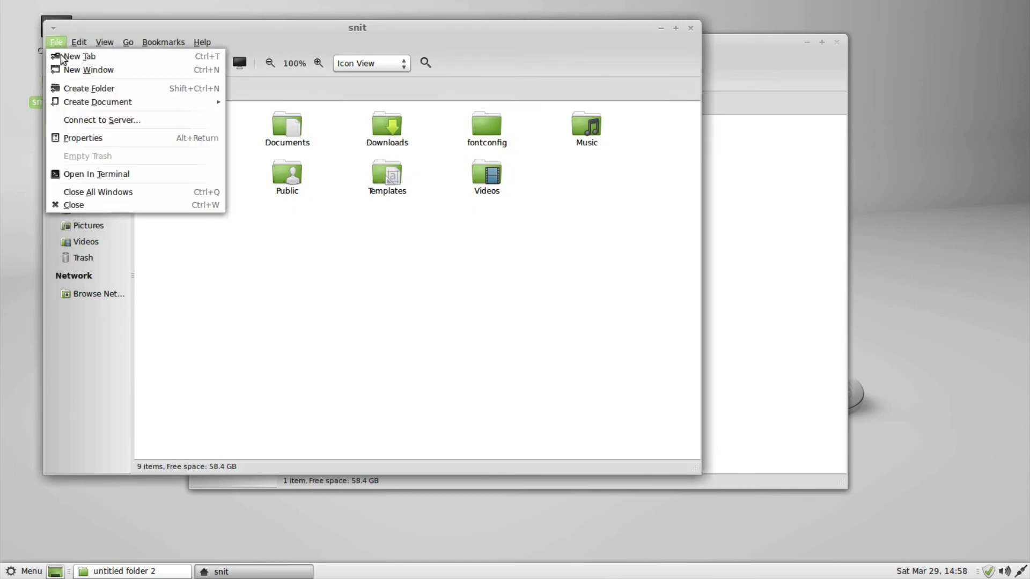
pyautogui.click(94, 193)
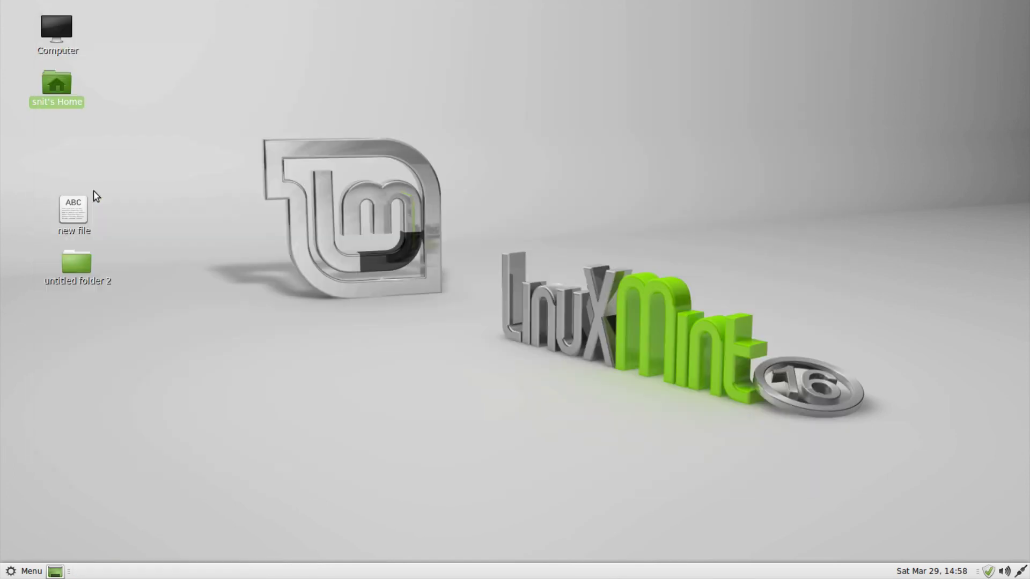
# - Open "untitled folder 2" from the desktop again and check which bookmark commands are available
pyautogui.click(90, 149)
pyautogui.click(82, 248)
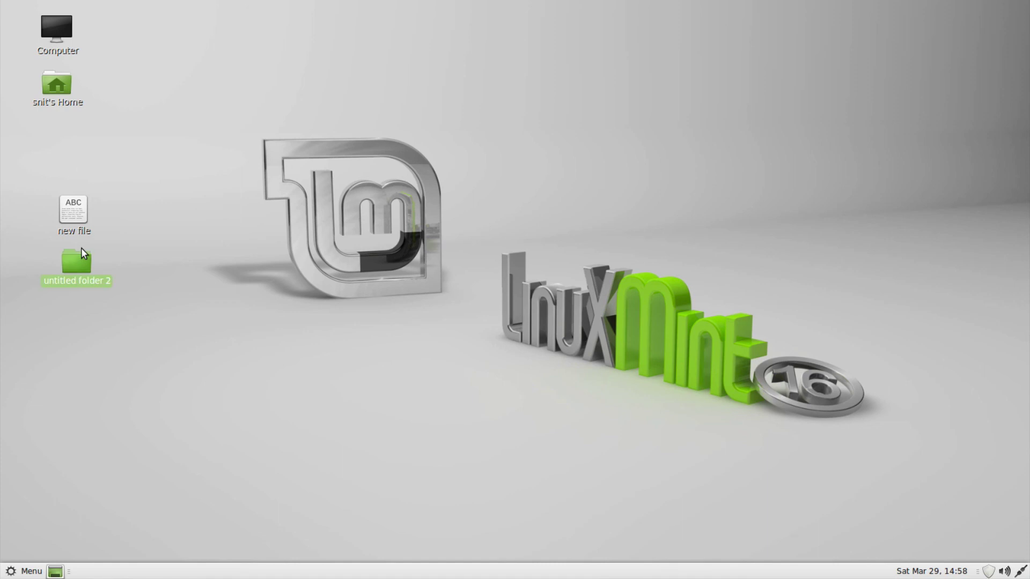
pyautogui.doubleClick(82, 248)
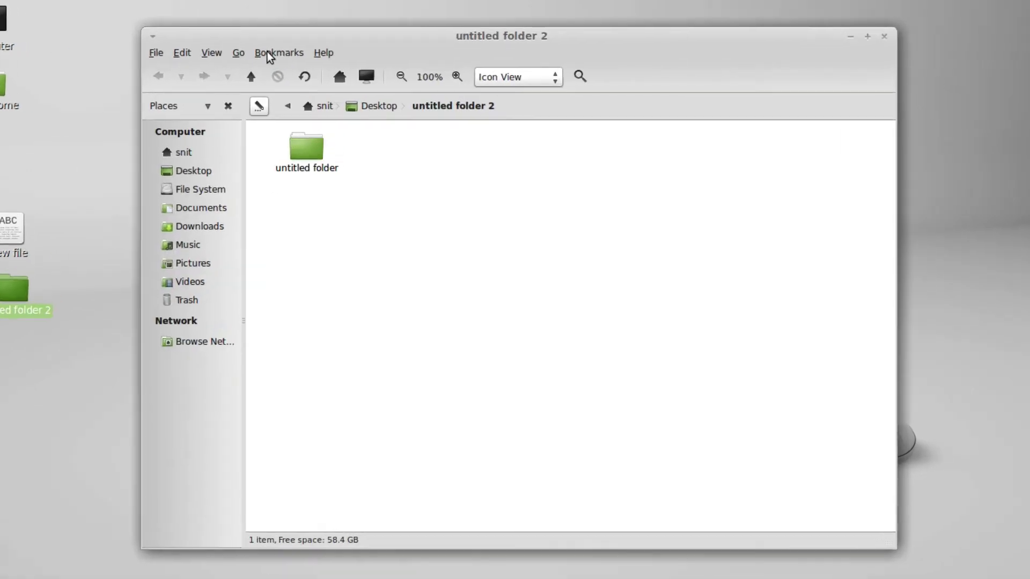
pyautogui.click(309, 57)
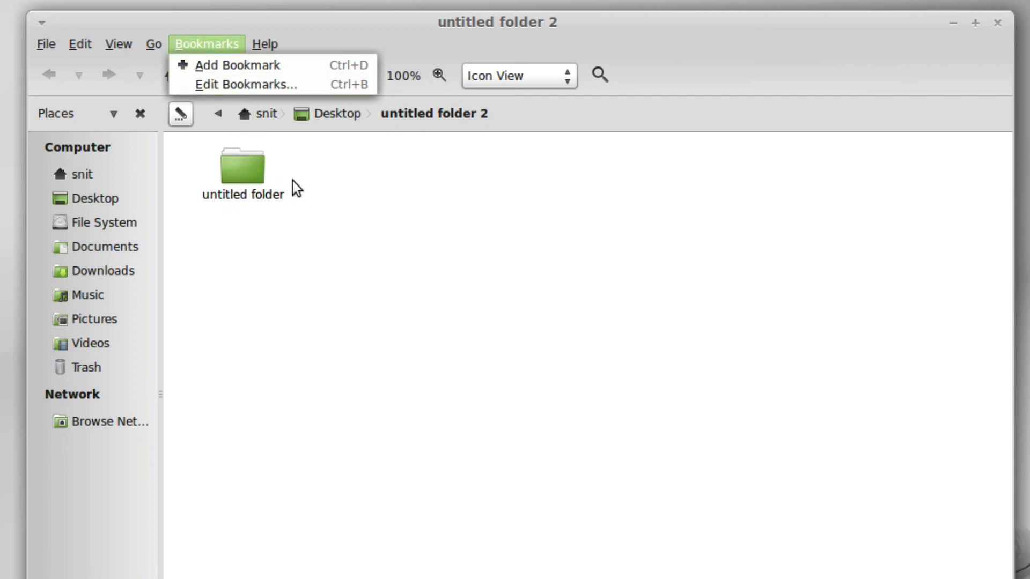
pyautogui.click(299, 202)
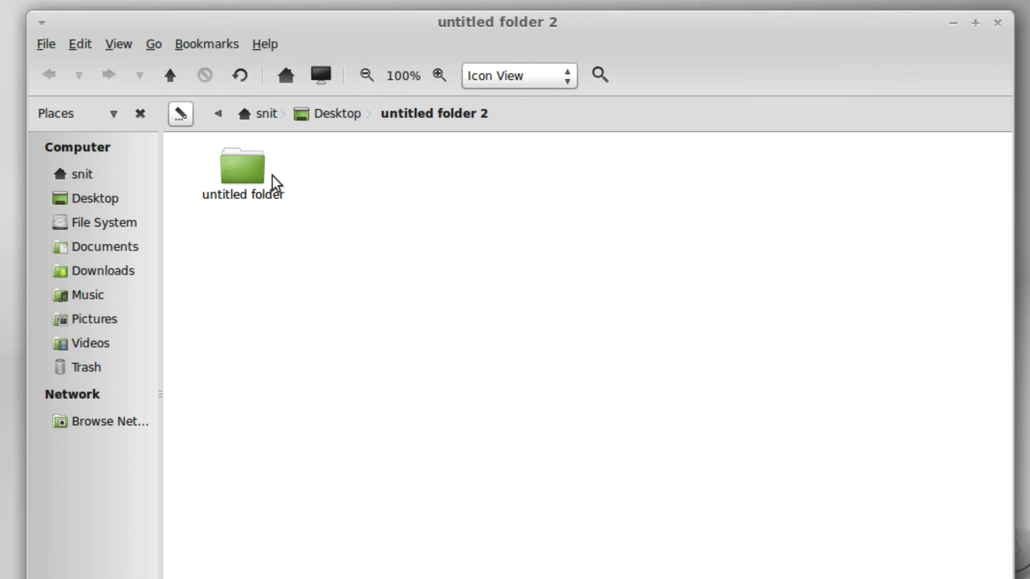
# - Try to select the items in "untitled folder 2" that match the pattern "u"
pyautogui.click(81, 45)
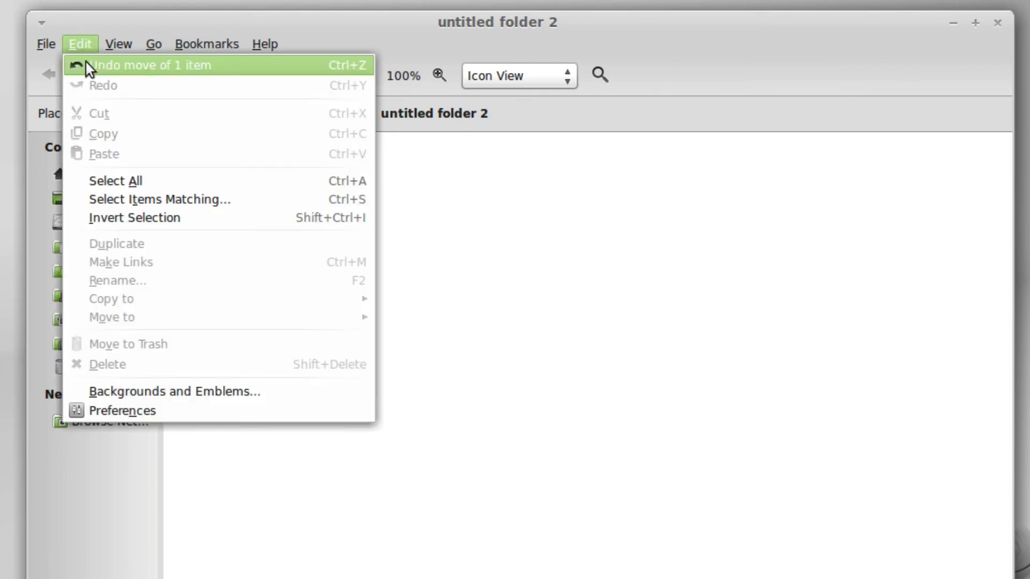
pyautogui.click(123, 199)
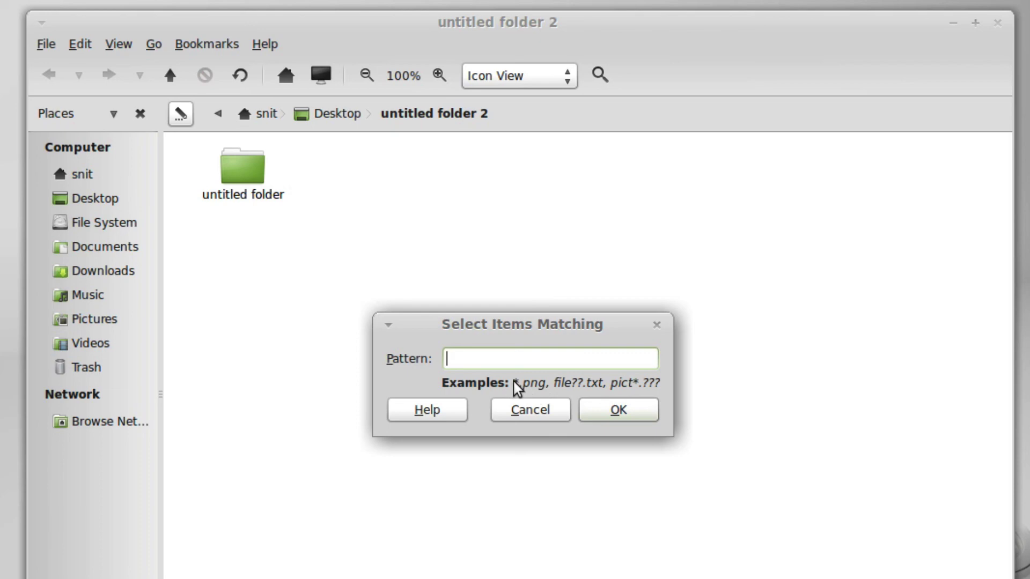
pyautogui.write('u')
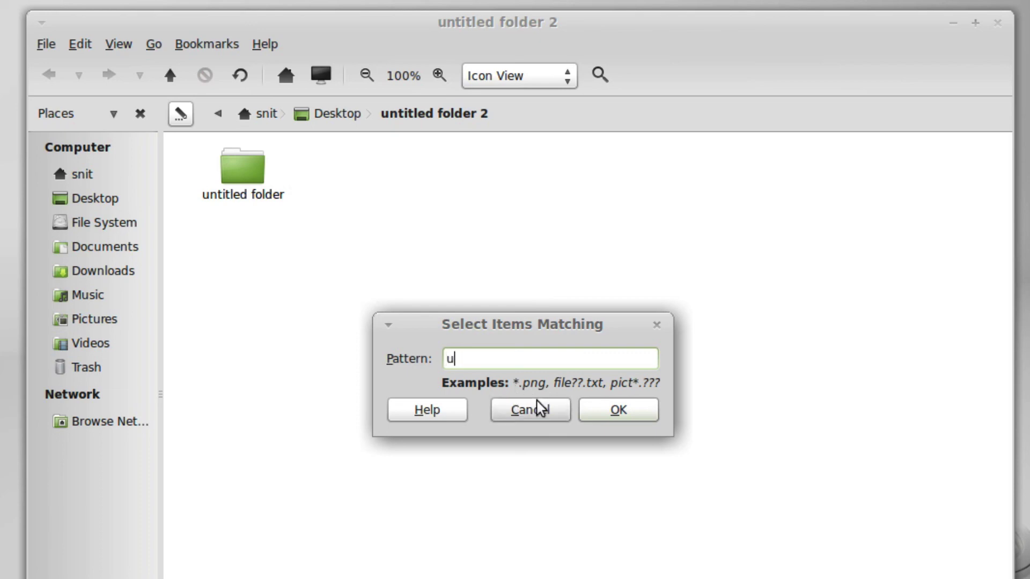
pyautogui.click(611, 410)
# - Select the items in "untitled folder 2" that match the pattern "u*"
pyautogui.click(79, 45)
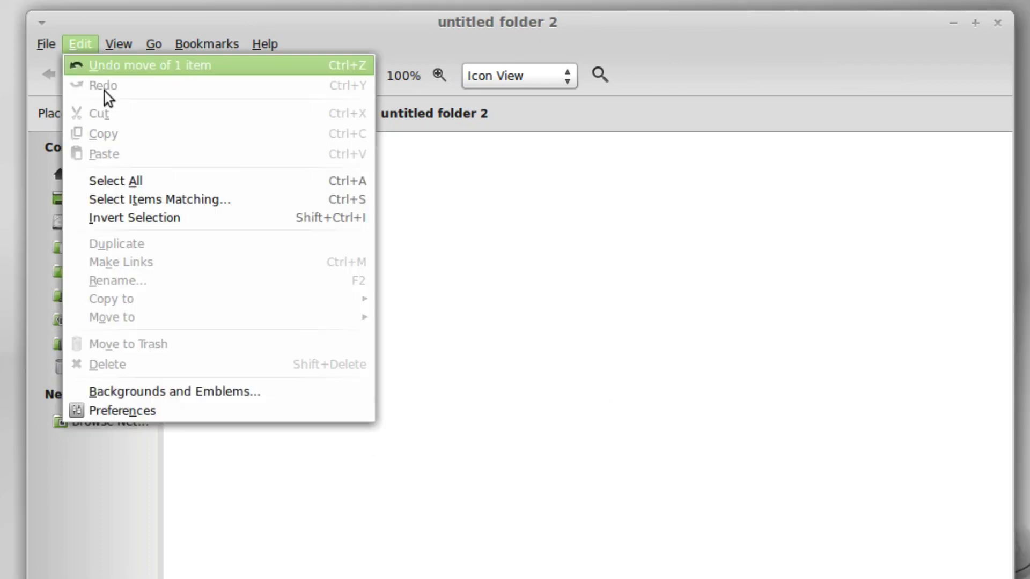
pyautogui.click(166, 201)
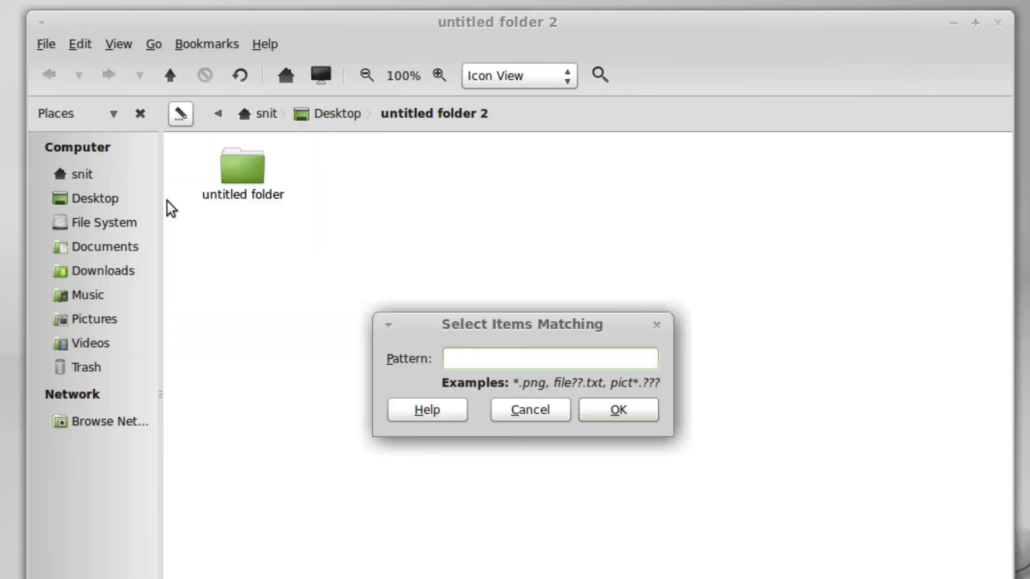
pyautogui.write('u*')
pyautogui.click(611, 411)
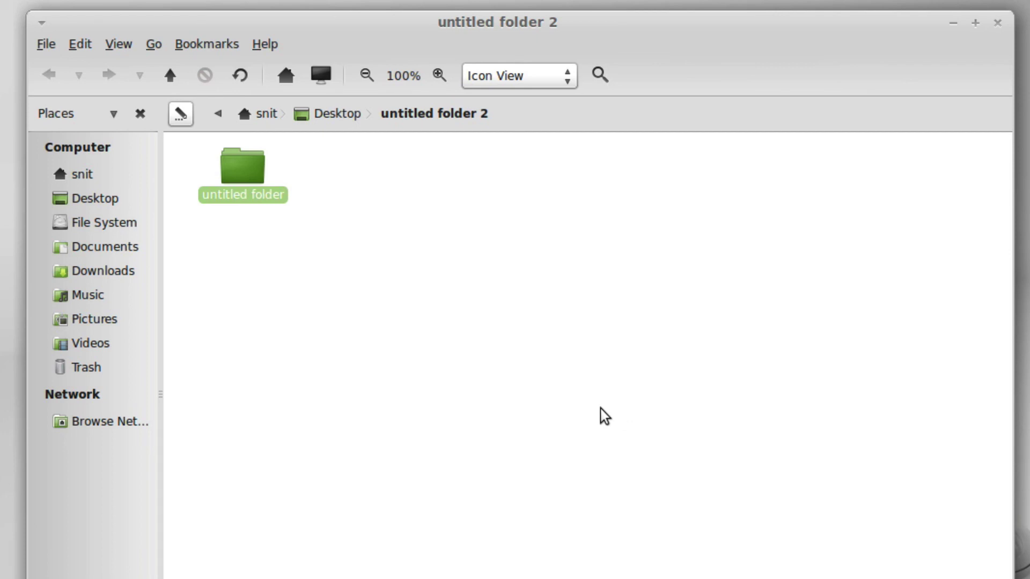
# - Open the file manager's help contents
pyautogui.click(264, 47)
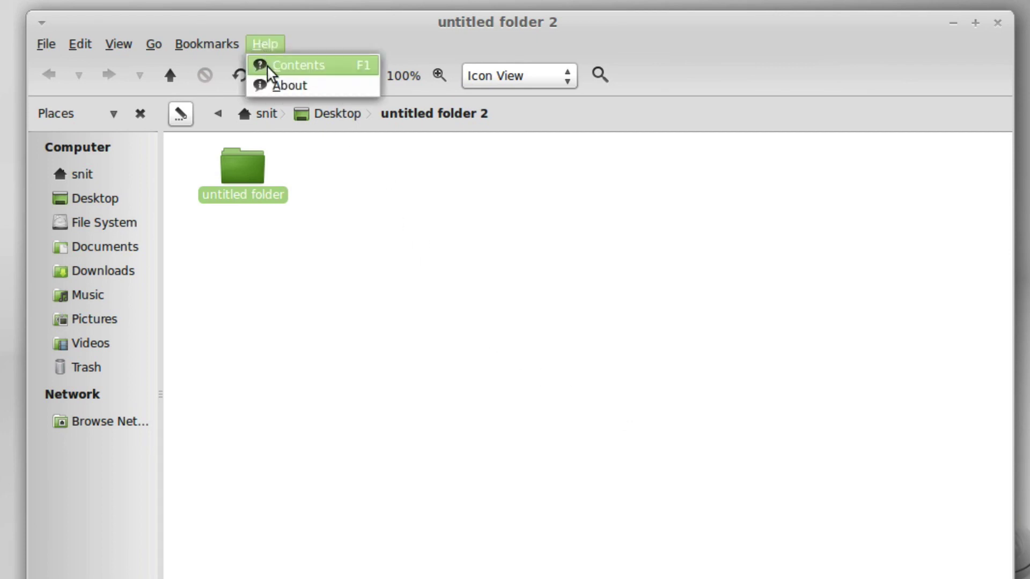
pyautogui.click(272, 67)
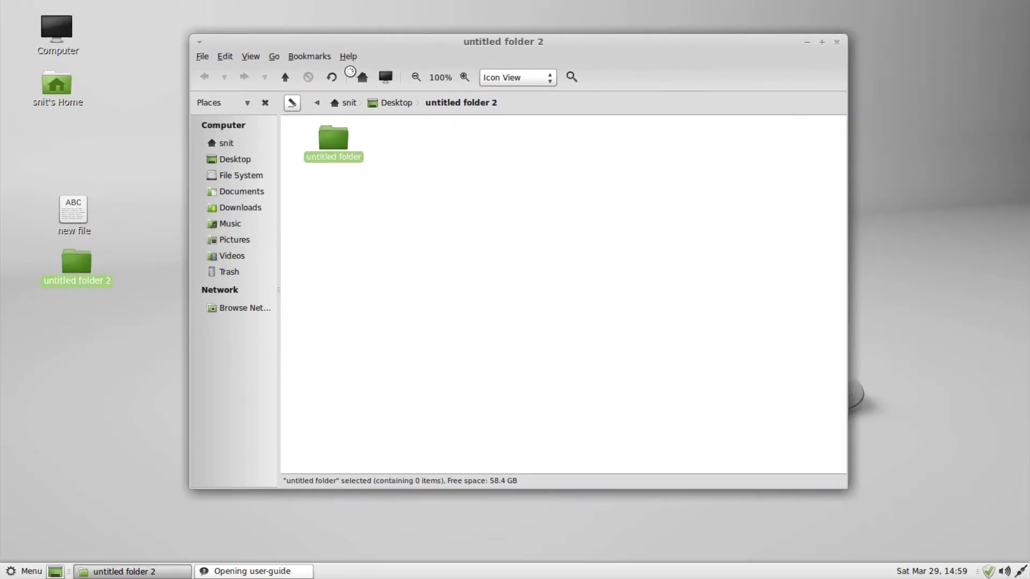